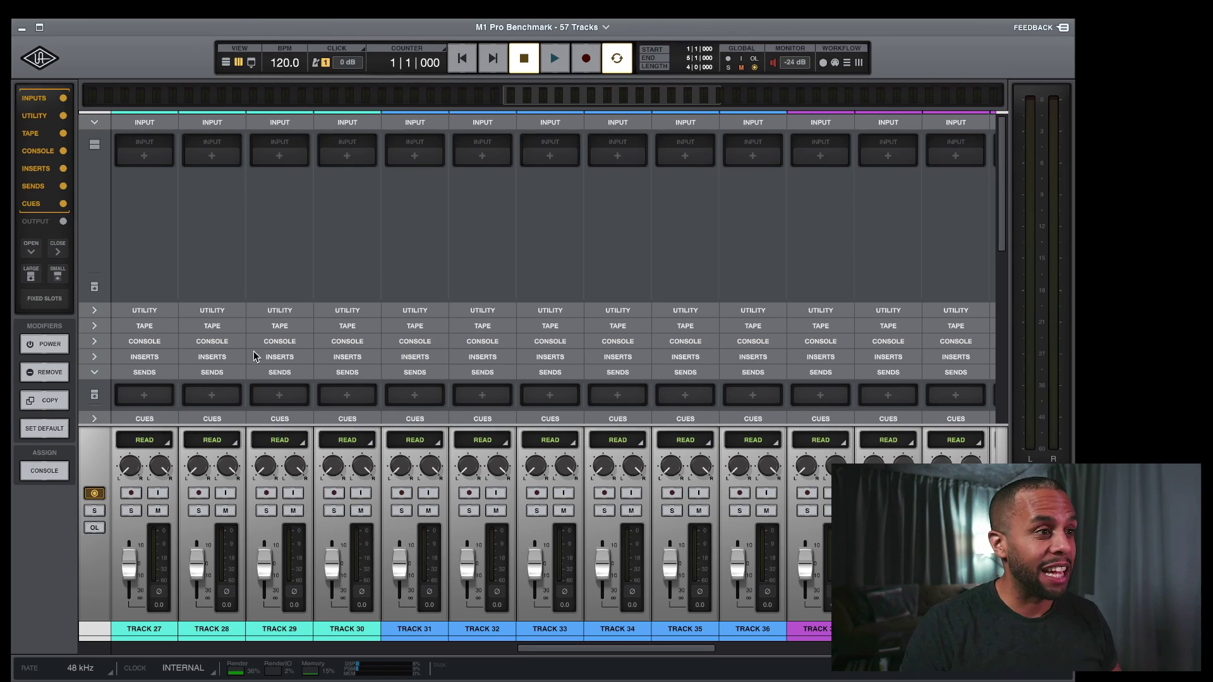
Step: Expand the Tape and Console mixer sections, then scroll to Tracks 45–48 and the buses
left_click(272, 325)
left_click(273, 326)
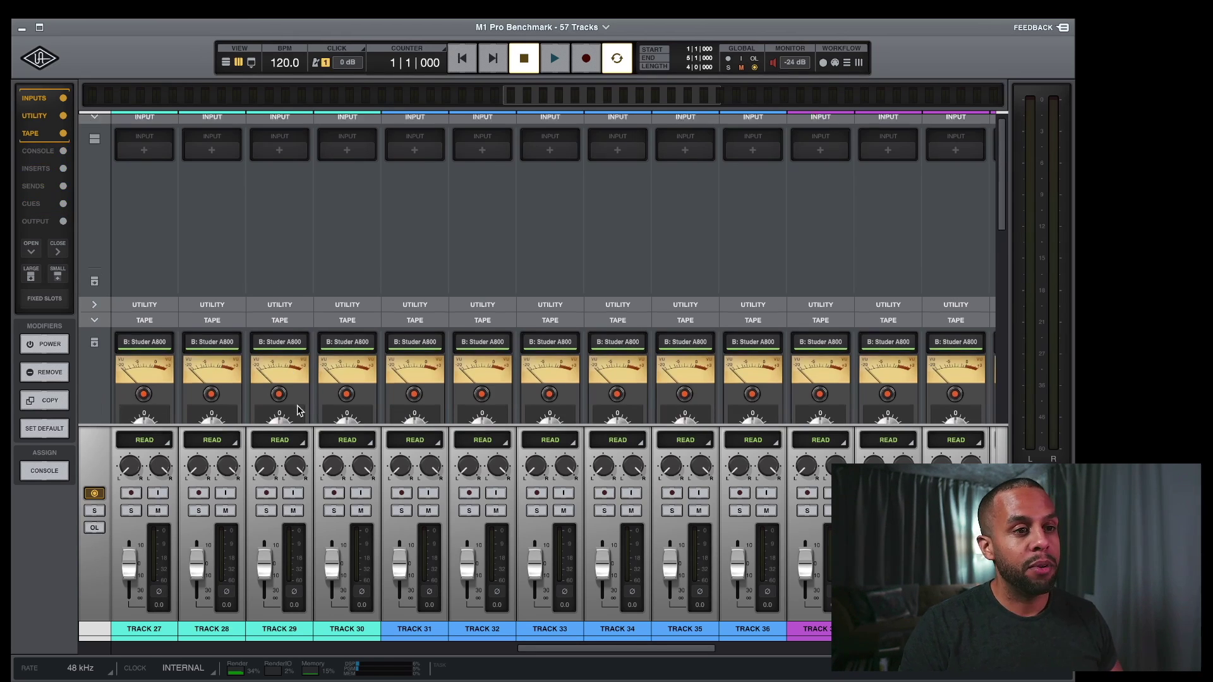
left_click(292, 309)
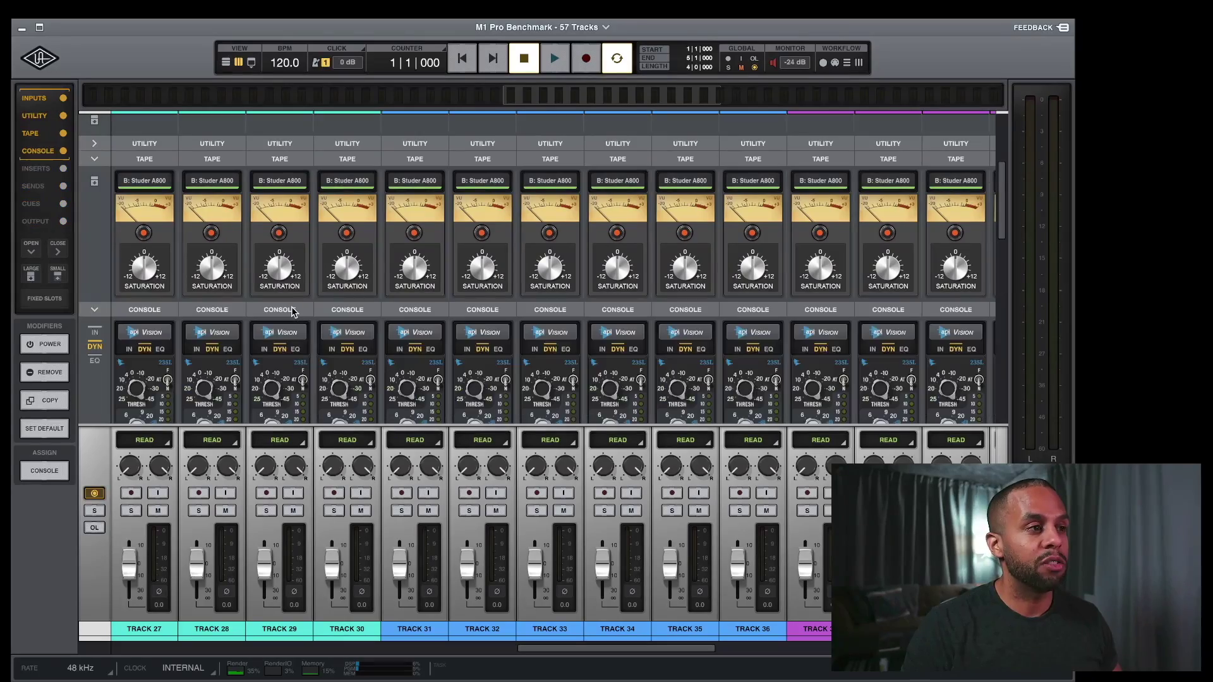
scroll(293, 309, "right", 15)
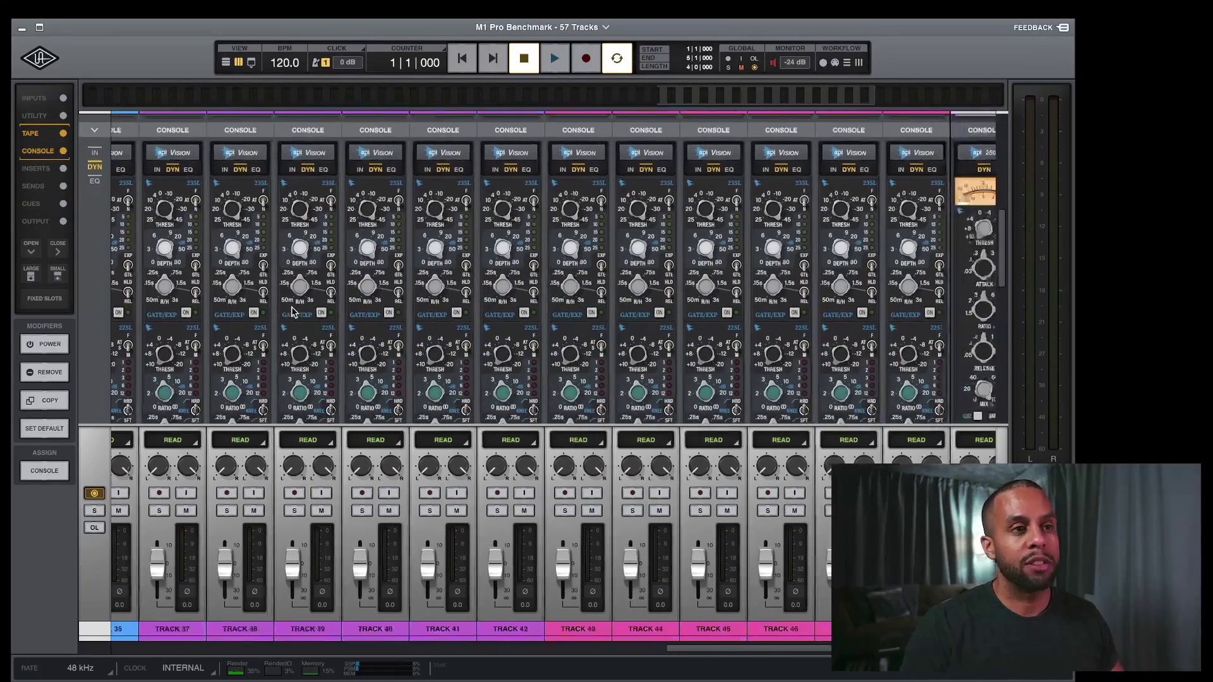
scroll(291, 306, "down", 3)
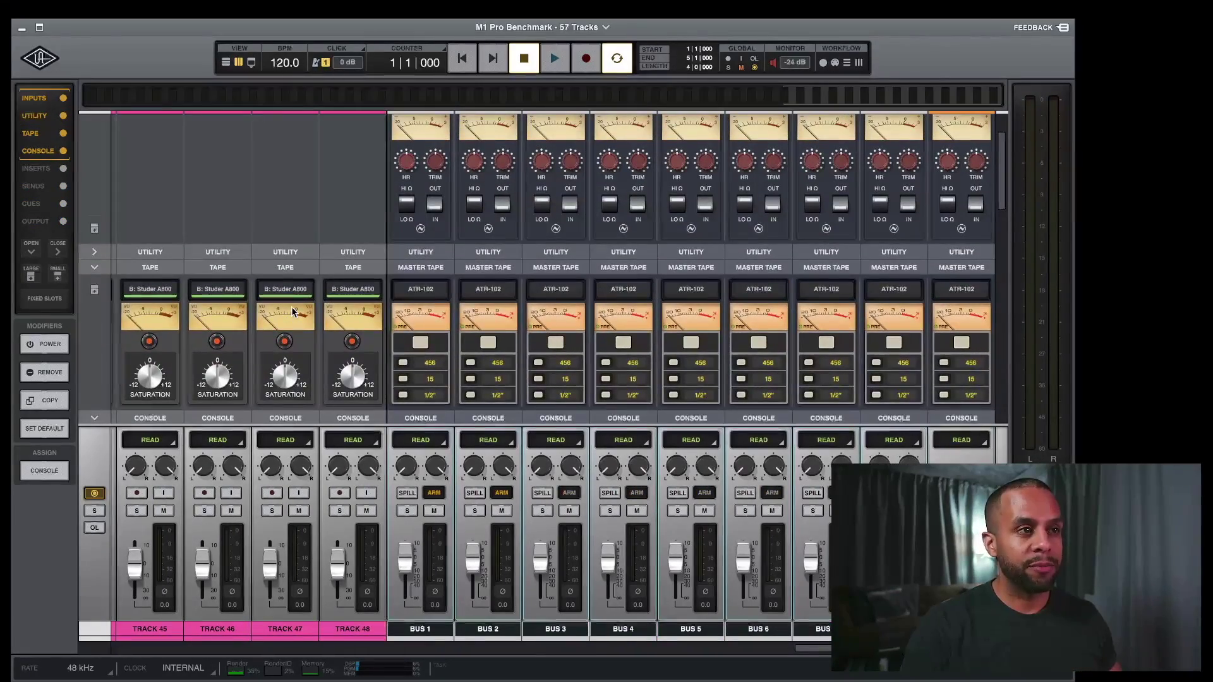
scroll(291, 306, "down", 5)
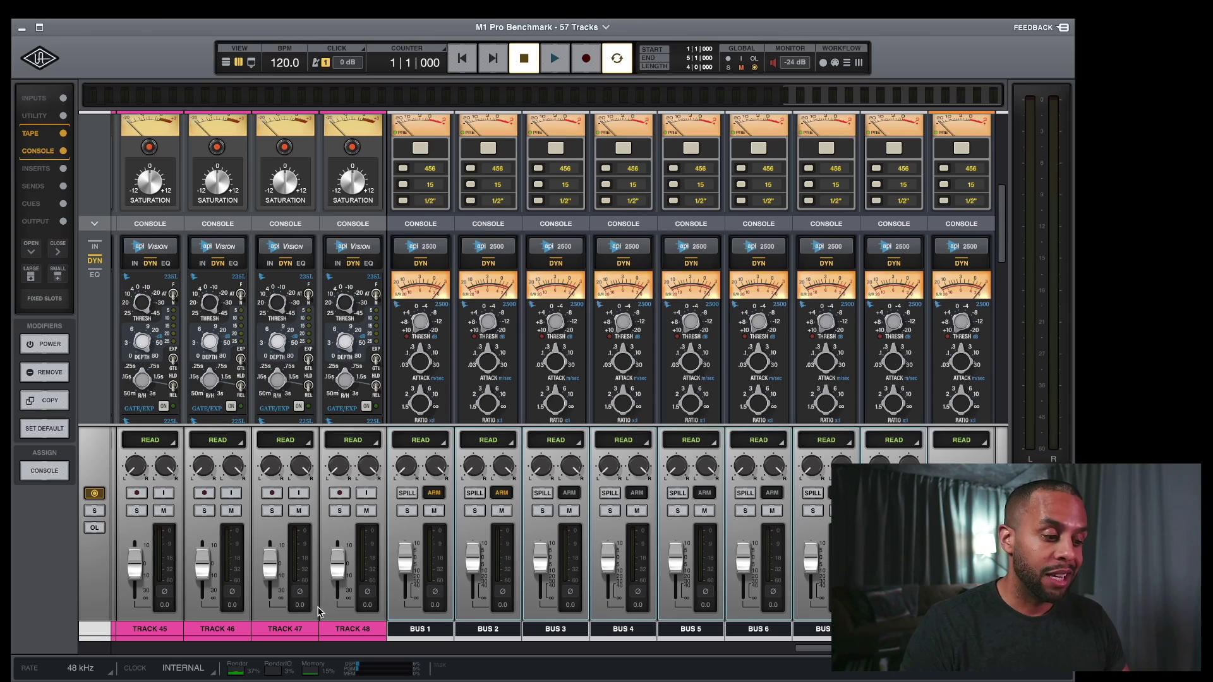
Step: Select Track 48, inspect the MAIN bus summing in Tracks view, then start playback from the mixer
left_click(322, 628)
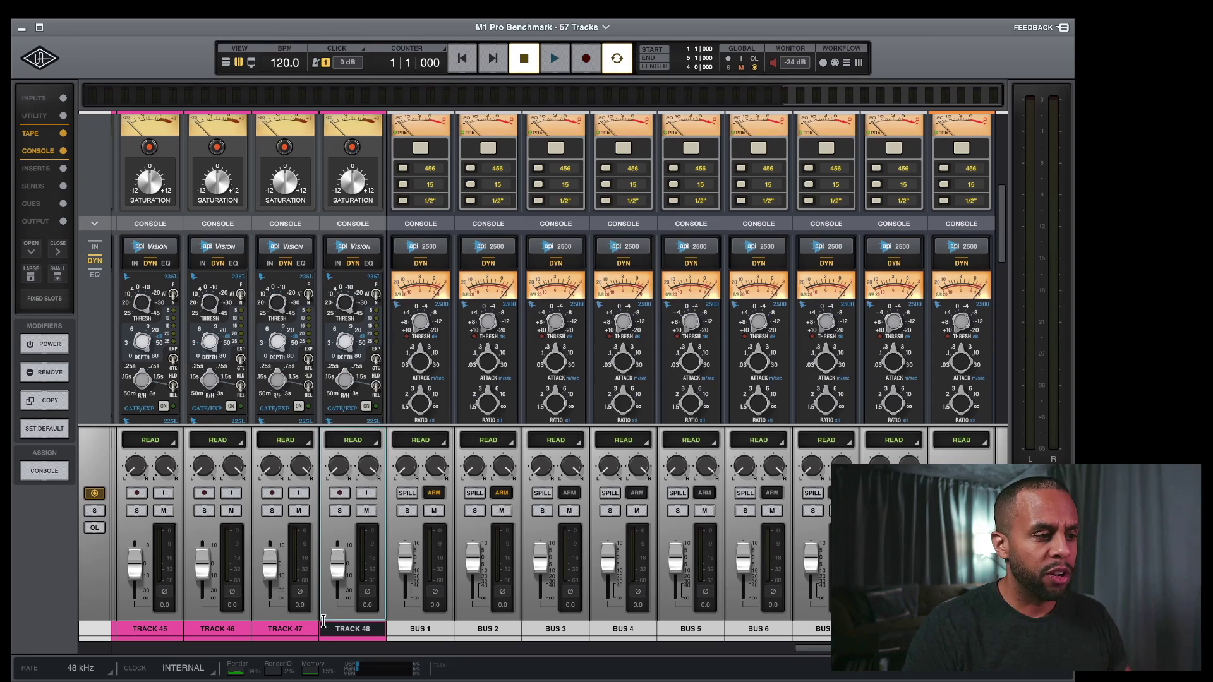
key("super+equal")
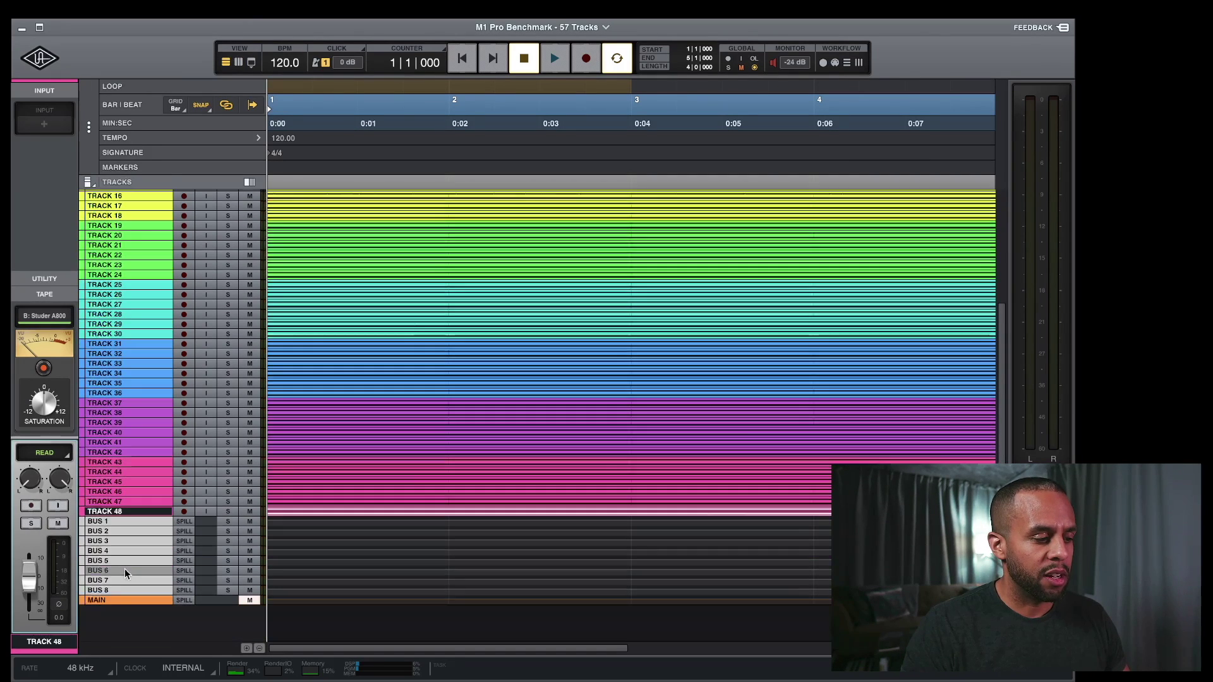
left_click(116, 601)
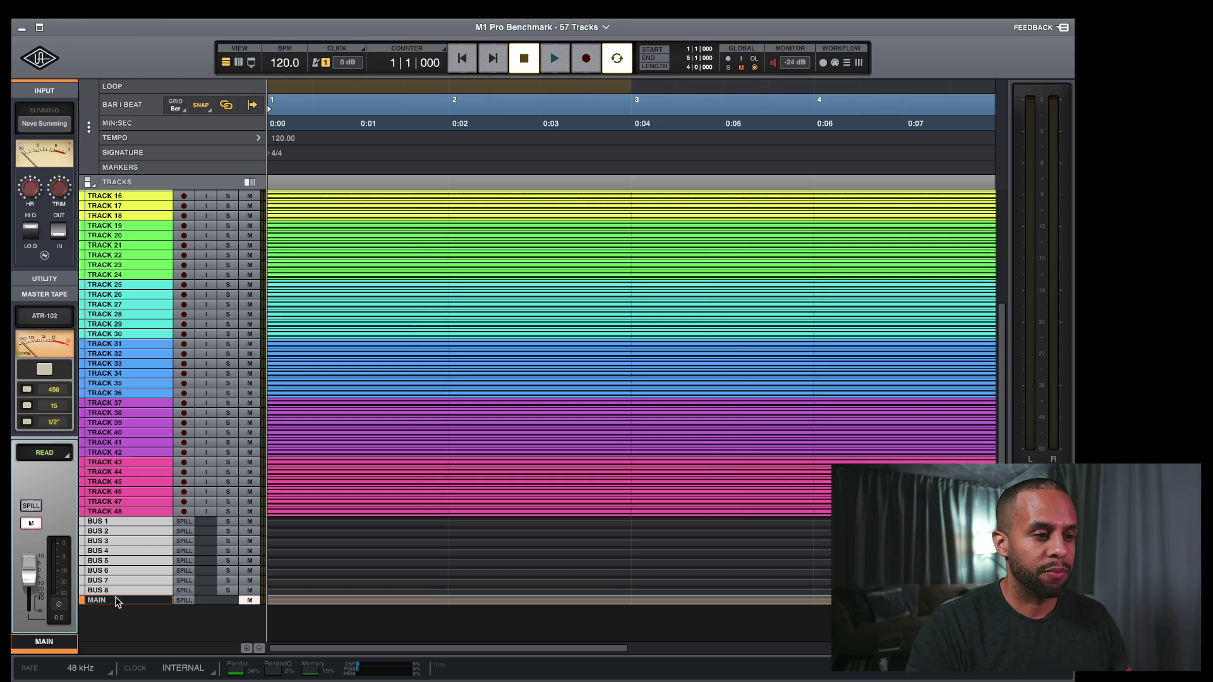
key("super+equal")
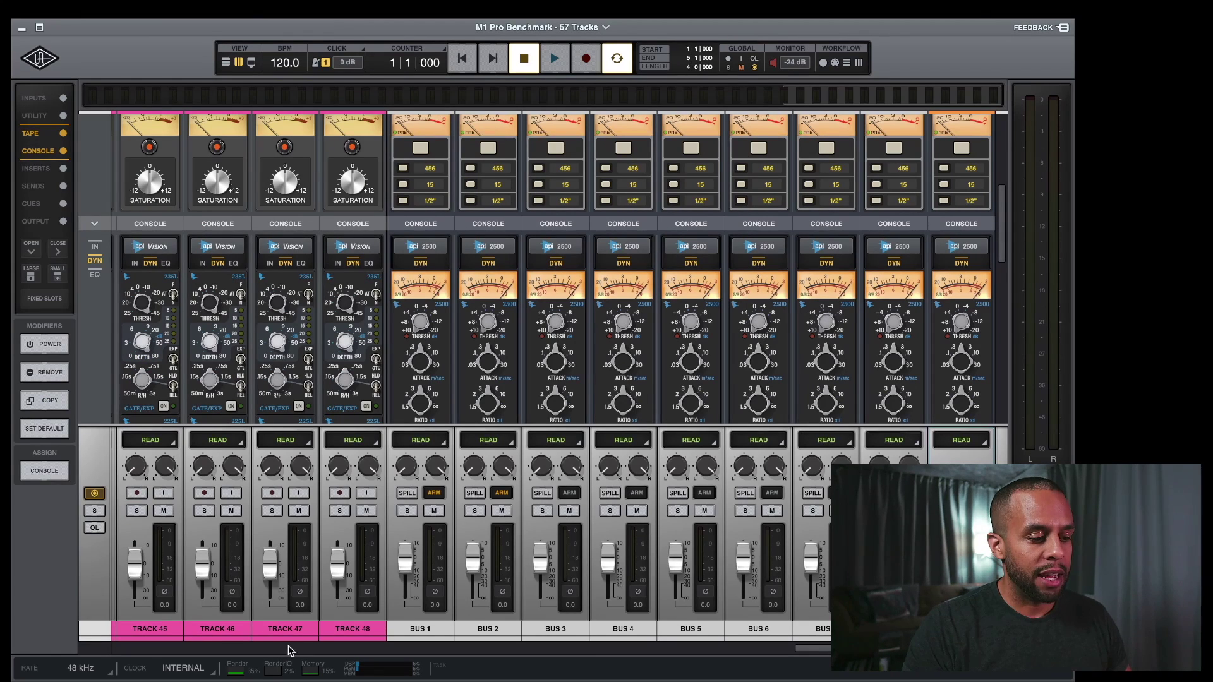
key("space")
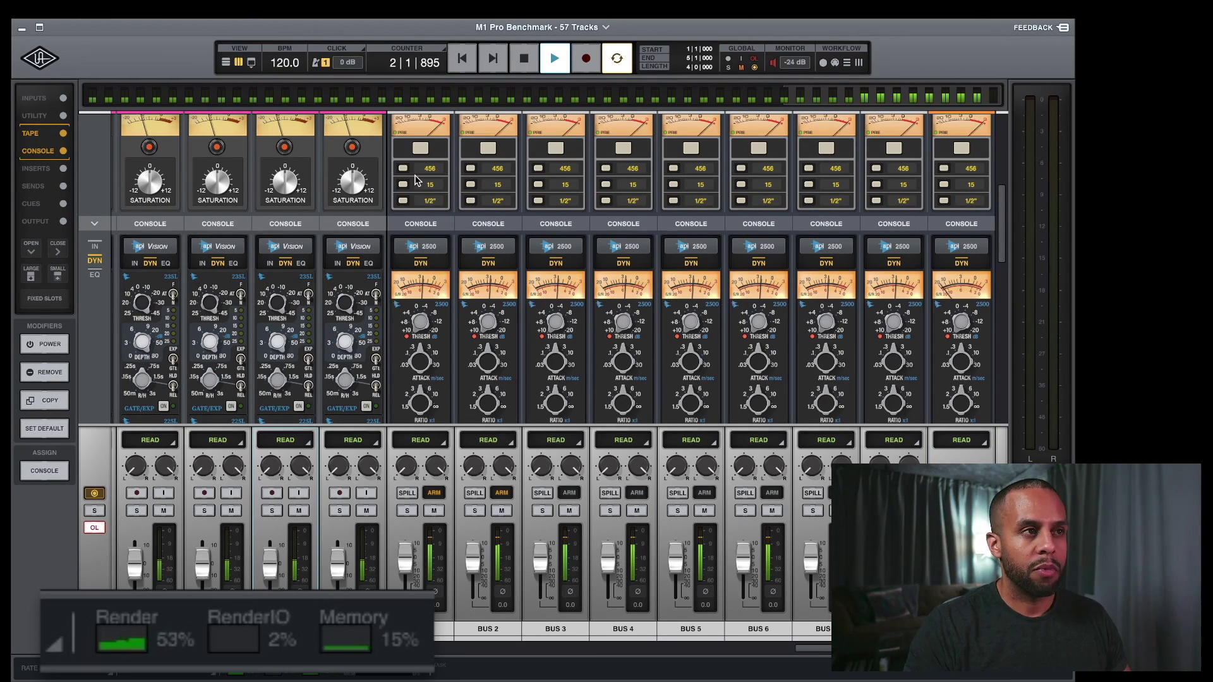
scroll(404, 328, "left", 5)
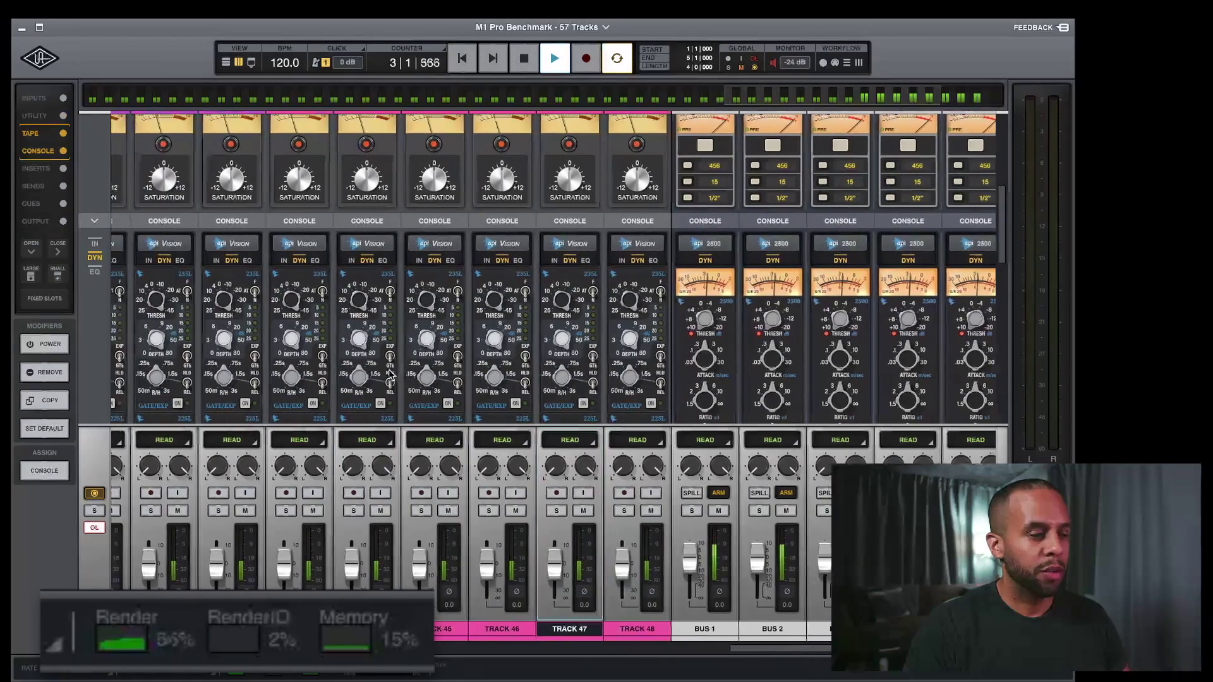
scroll(389, 374, "right", 1)
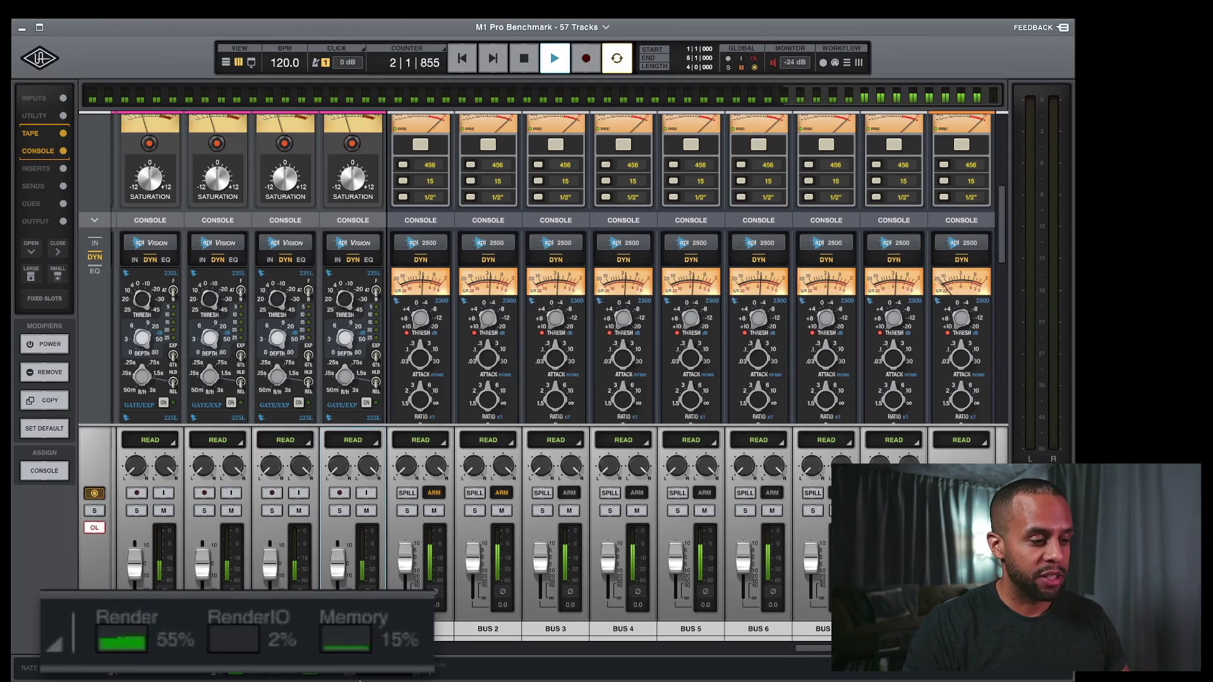
scroll(308, 508, "down", 1)
scroll(311, 524, "left", 5)
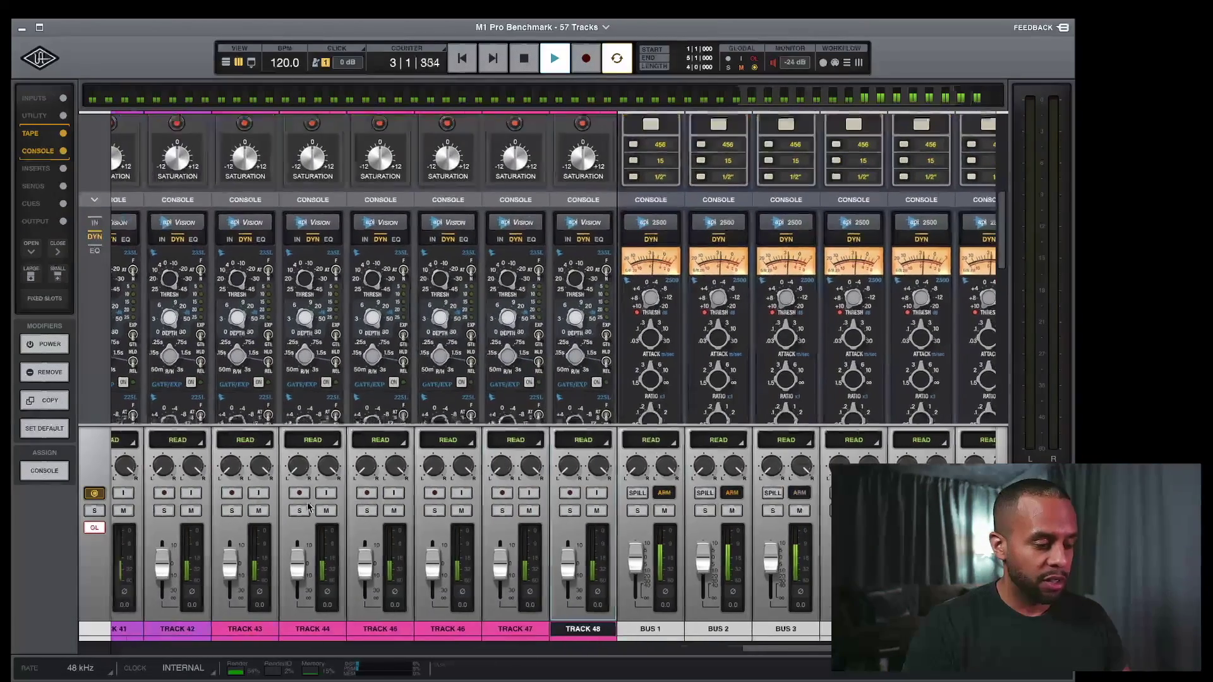
scroll(600, 537, "right", 4)
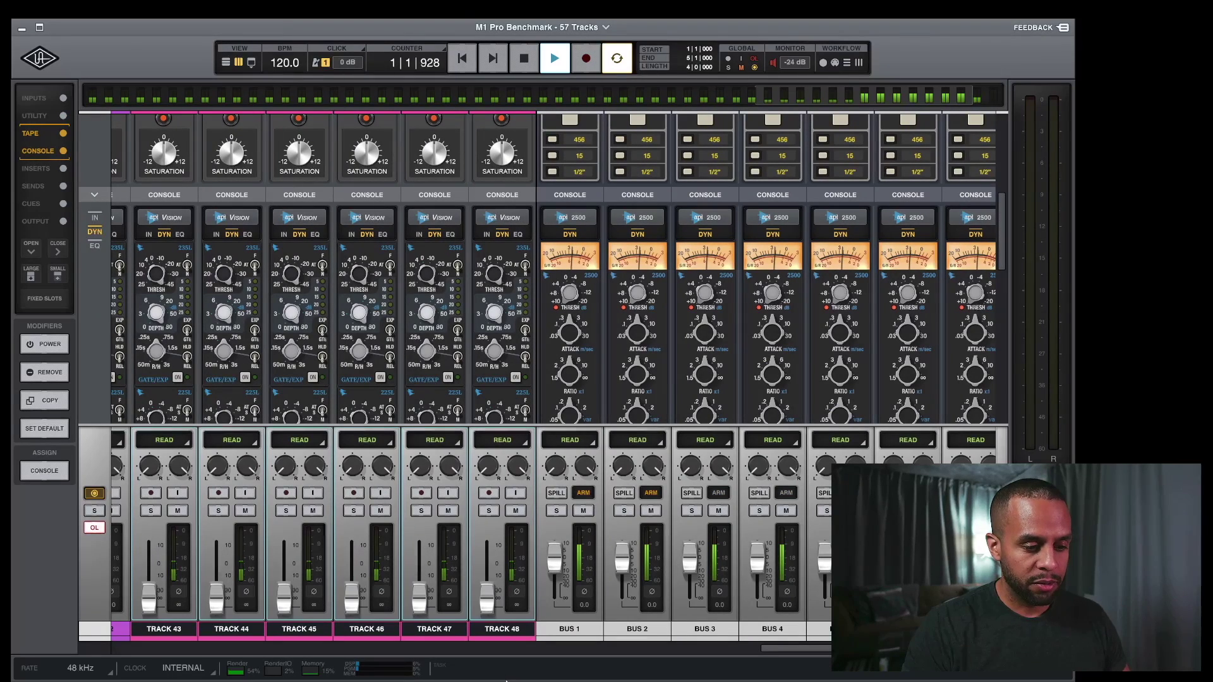
scroll(694, 569, "right", 2)
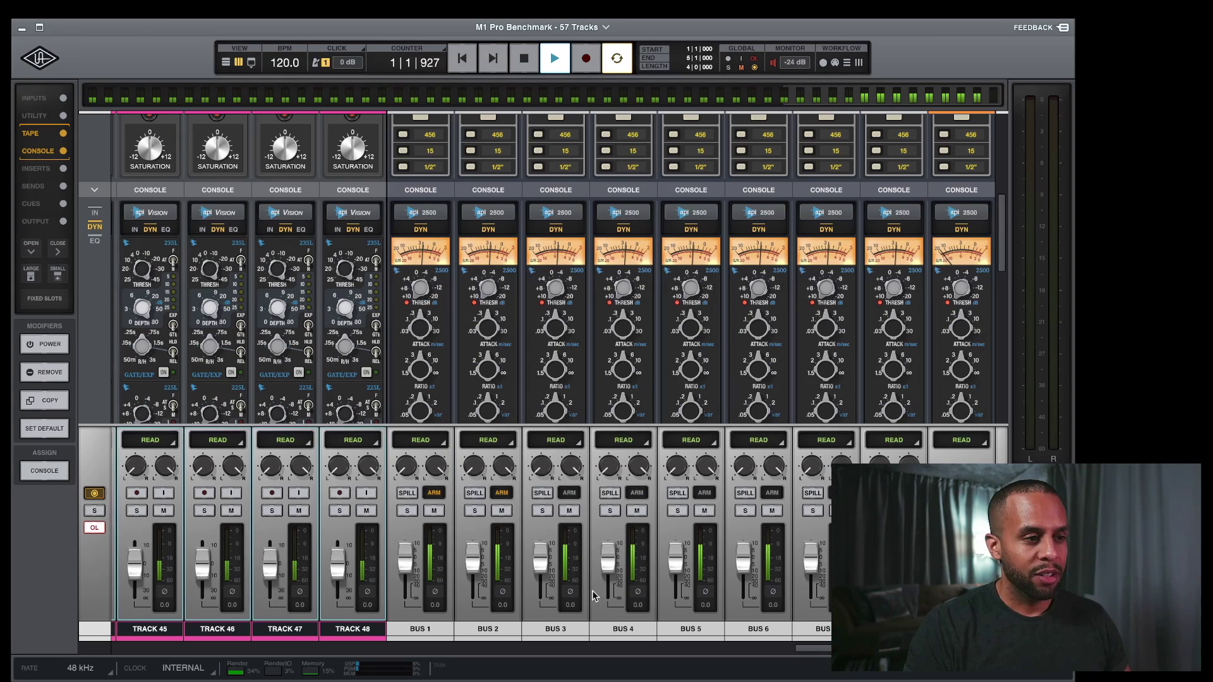
Step: Pull Bus 2's fader all the way down during playback
left_click_drag(487, 565, 488, 597)
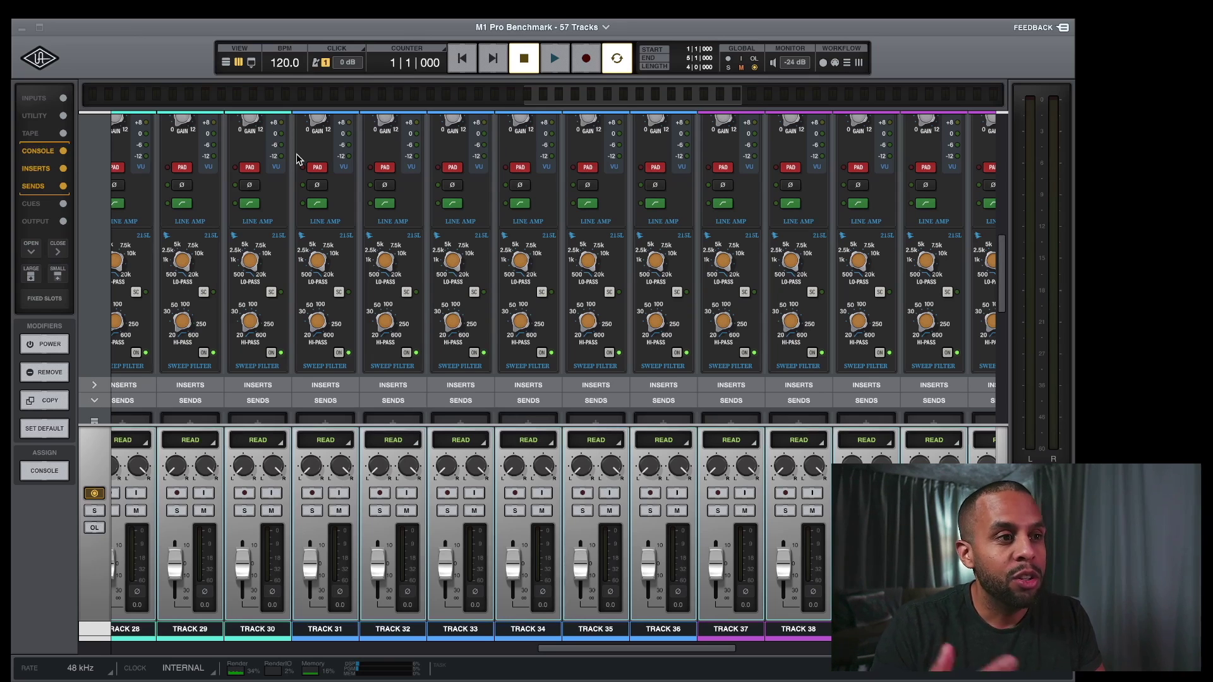
Step: Show the dynamics panels, switch on Track 31's gate, then display the 550L EQ on all strips
scroll(291, 291, "up", 2)
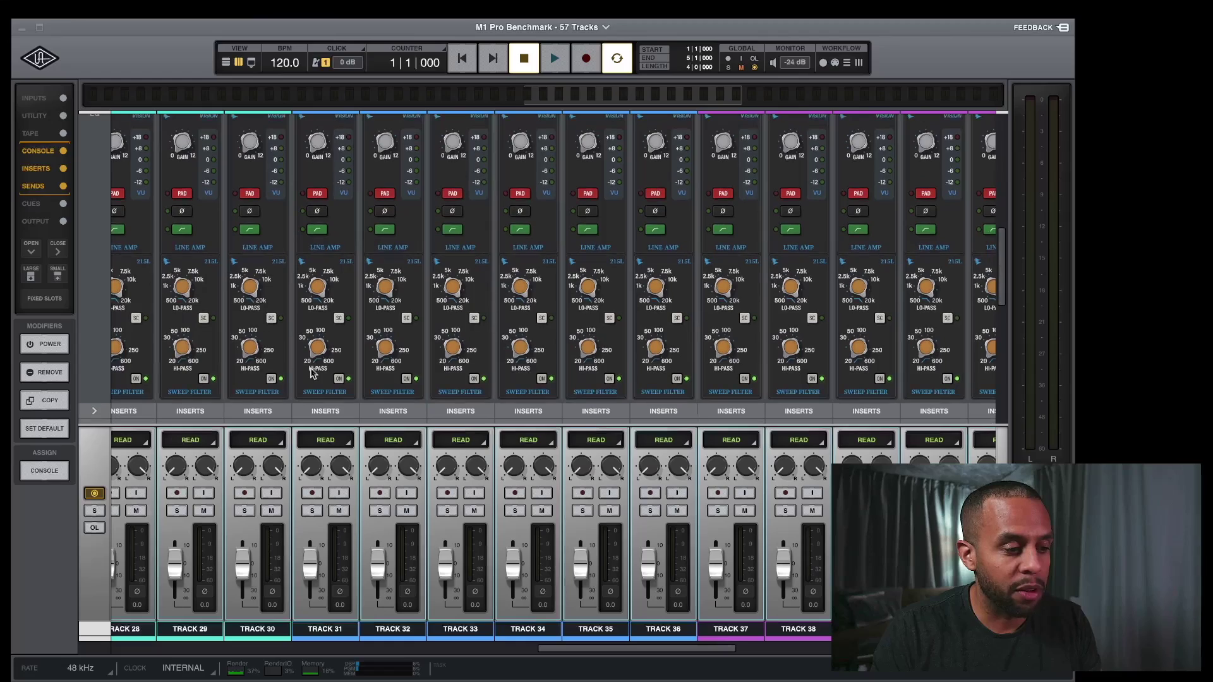
scroll(318, 342, "up", 4)
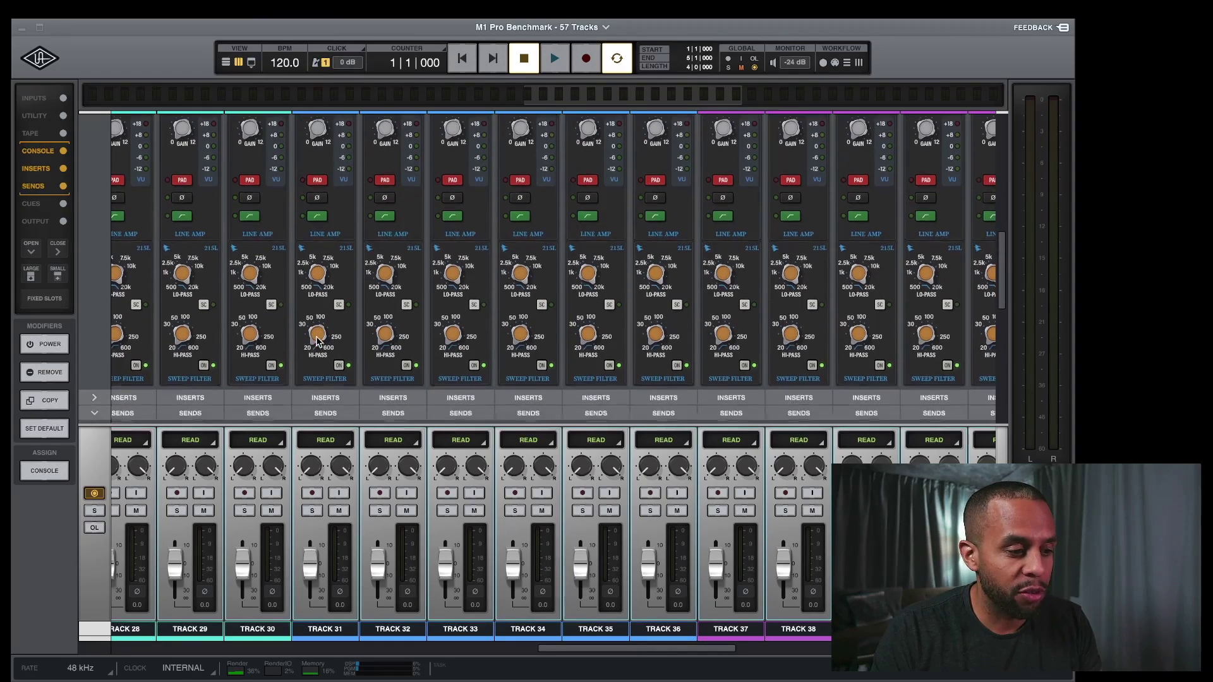
scroll(330, 279, "down", 8)
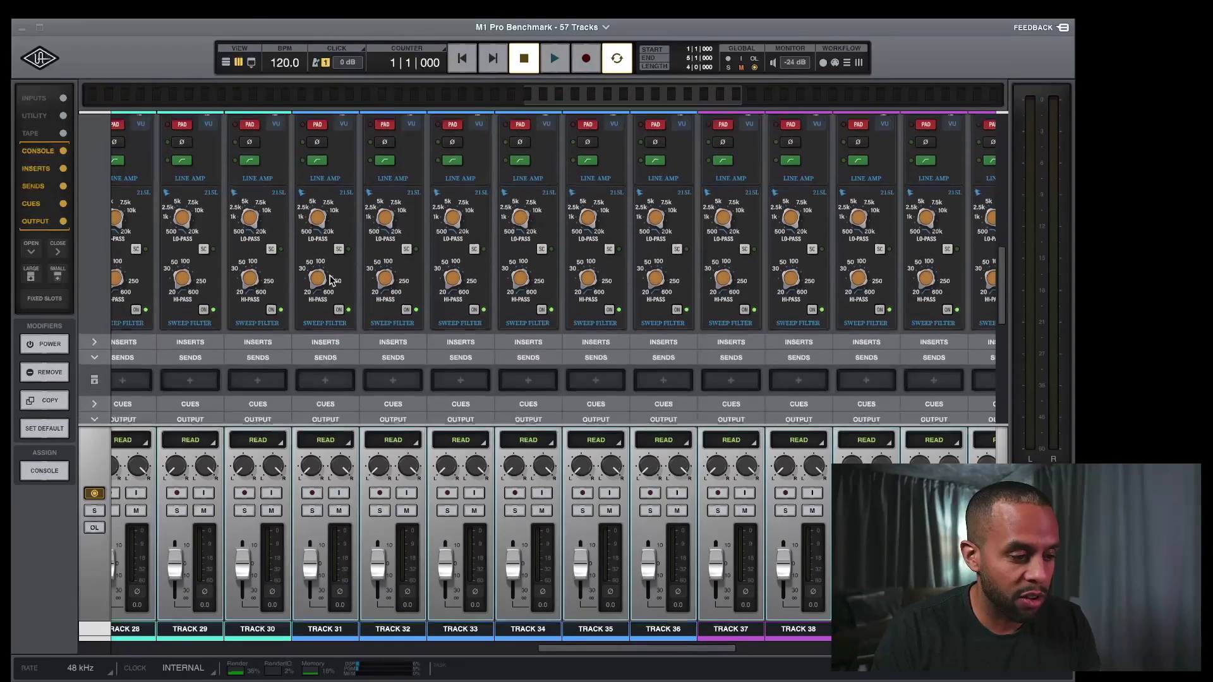
scroll(343, 334, "up", 8)
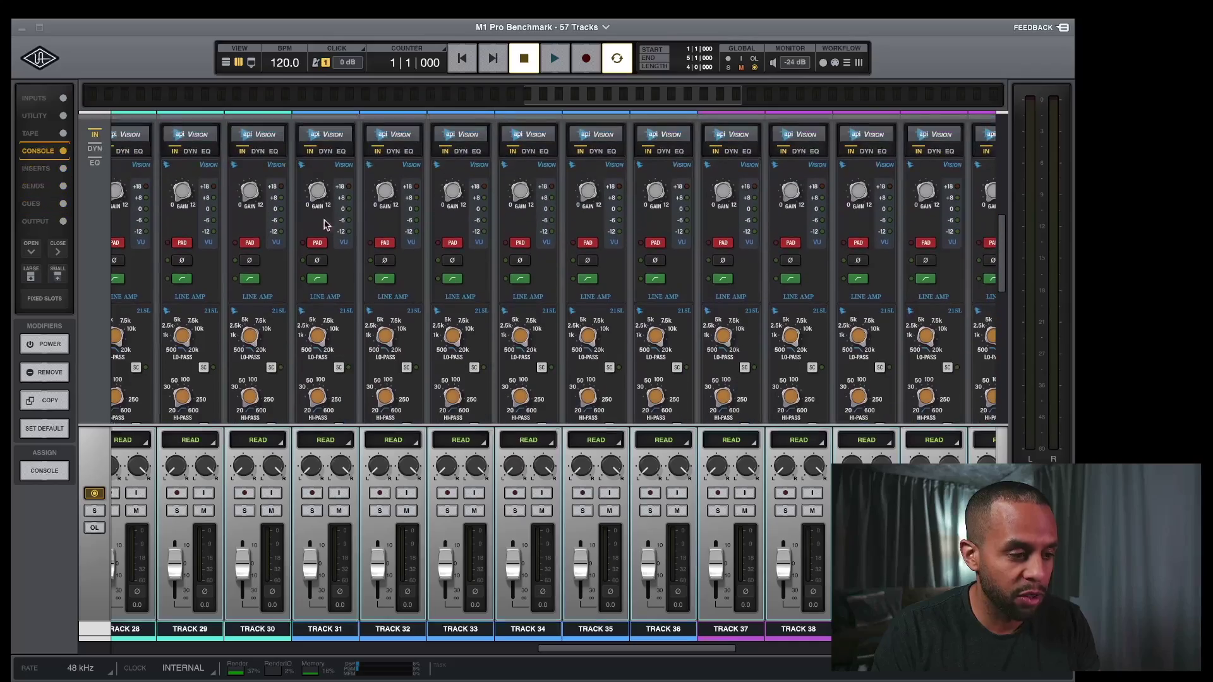
left_click(325, 152)
scroll(341, 341, "down", 3)
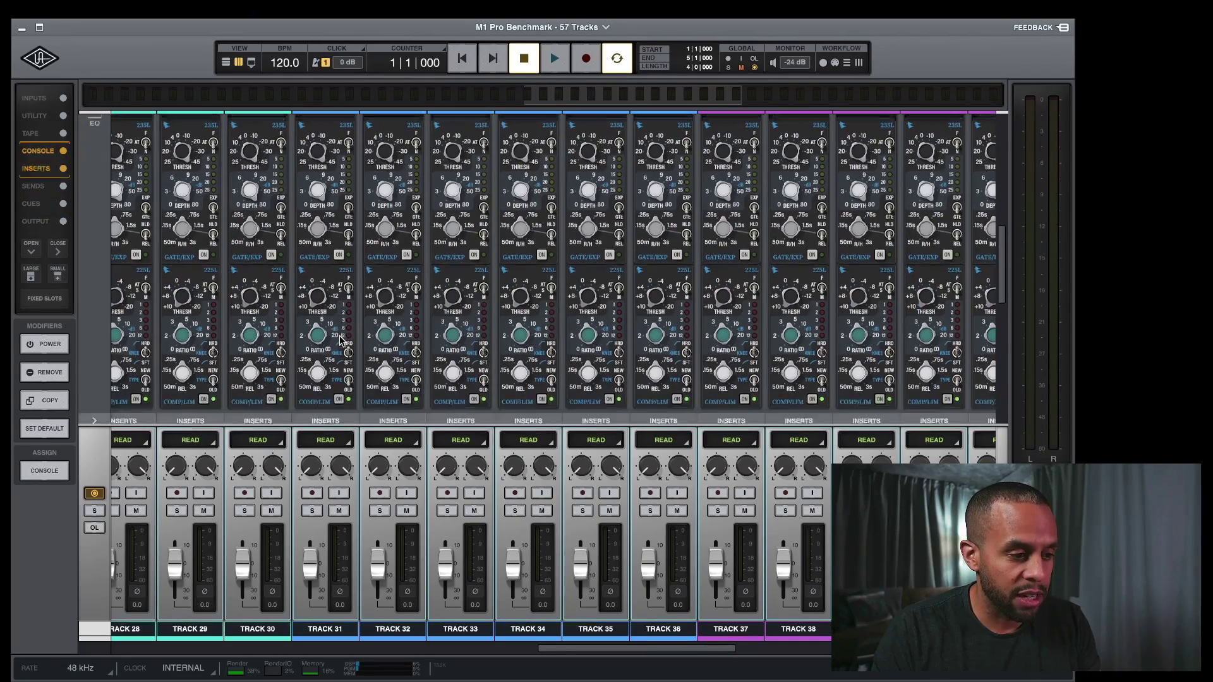
left_click(339, 262)
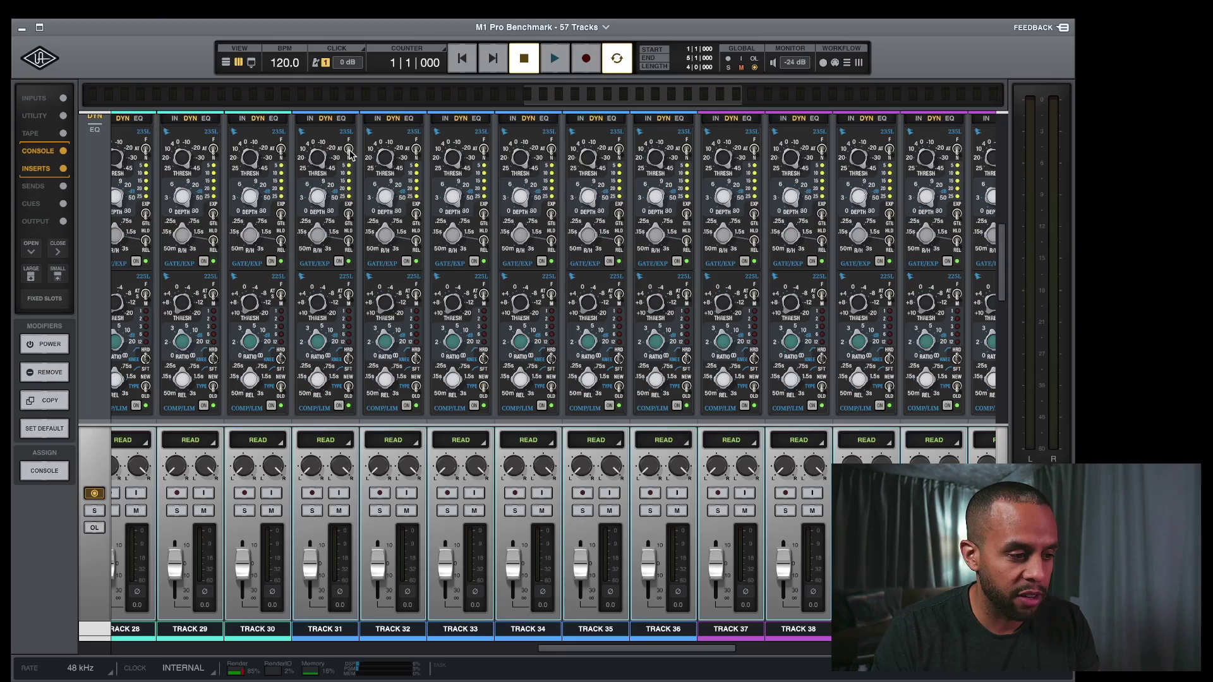
left_click(341, 124)
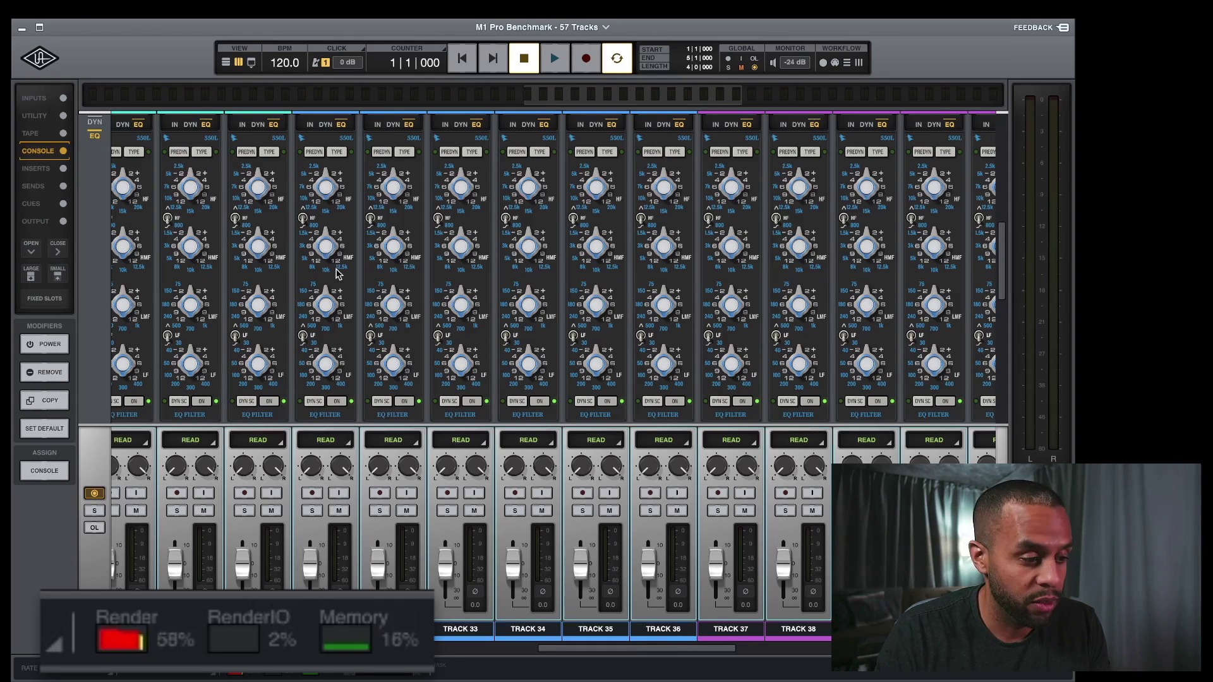
Step: Restore the inserts and sends, play until render nears 75%, stop, and scroll back to Track 1
key("i")
key("i")
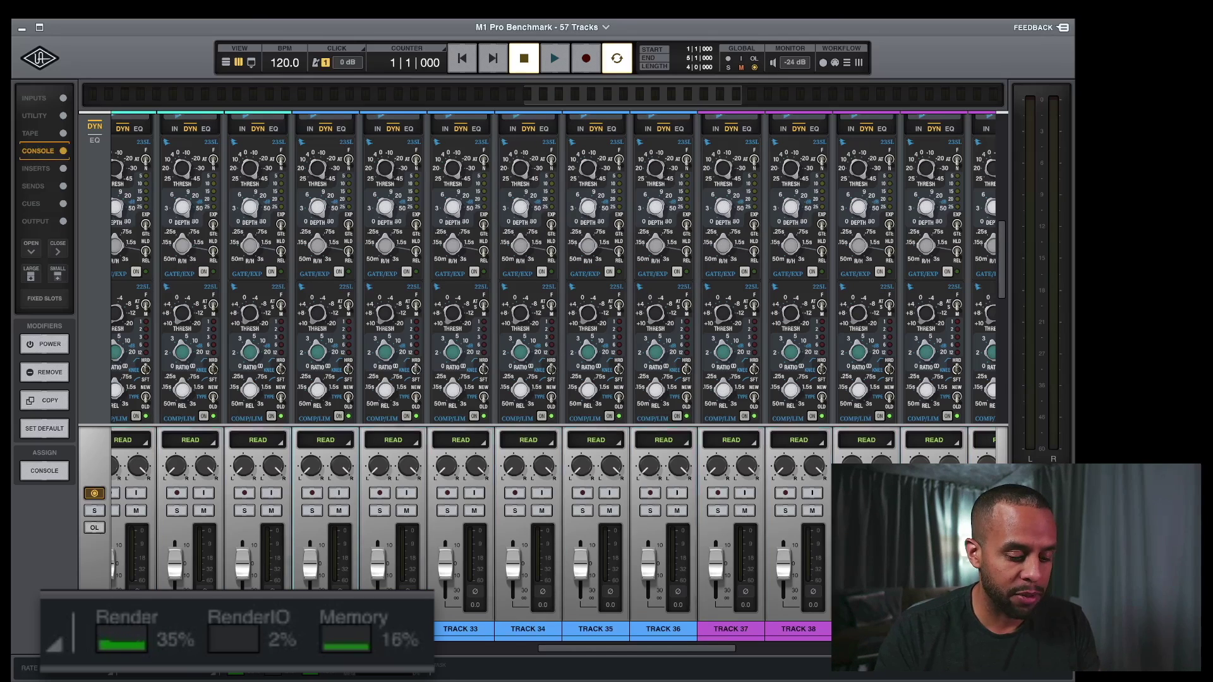
key("space")
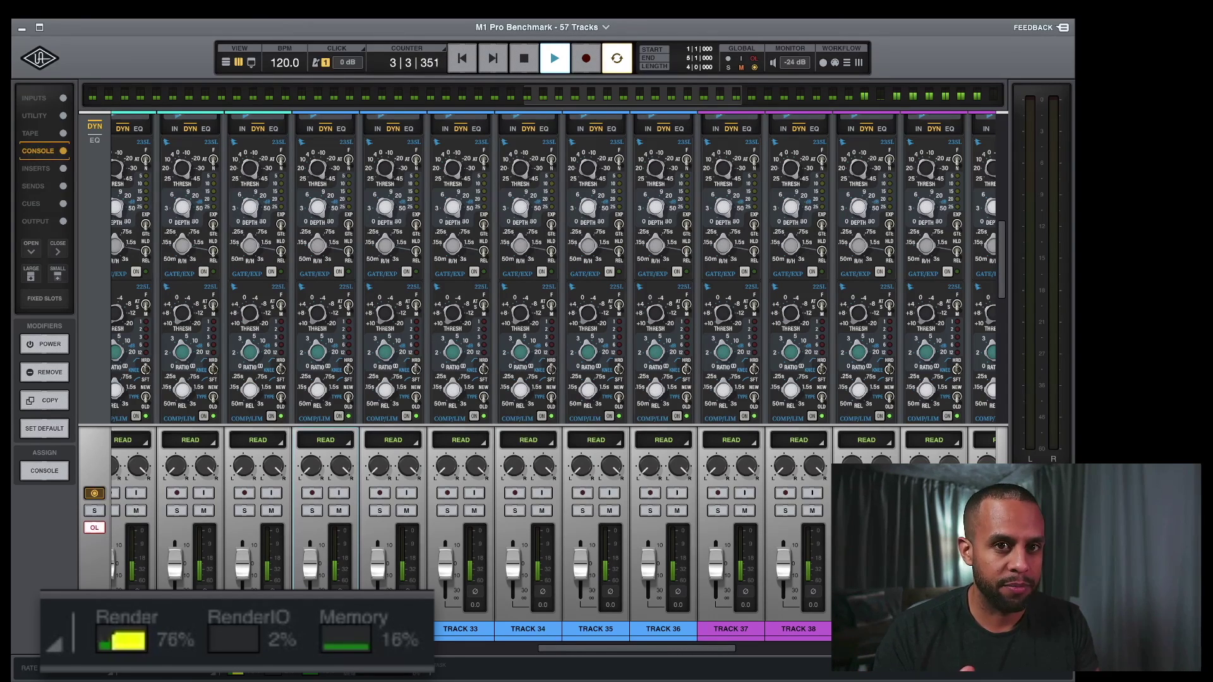
key("space")
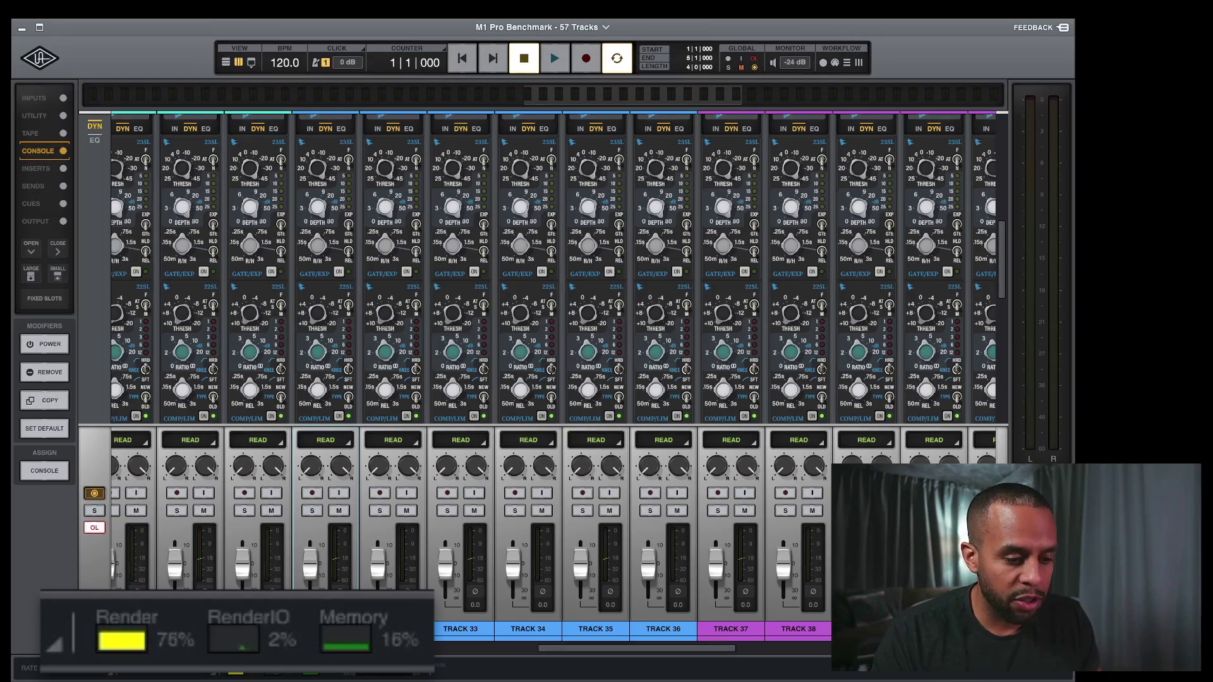
scroll(652, 625, "right", 12)
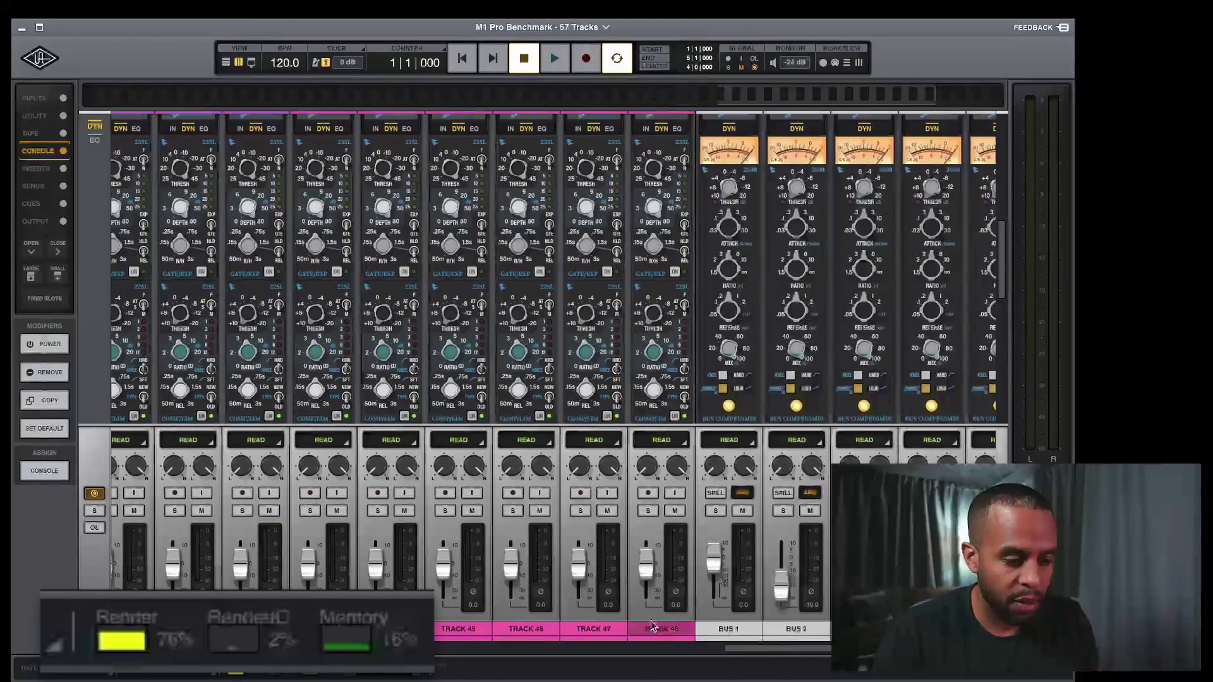
scroll(652, 625, "left", 20)
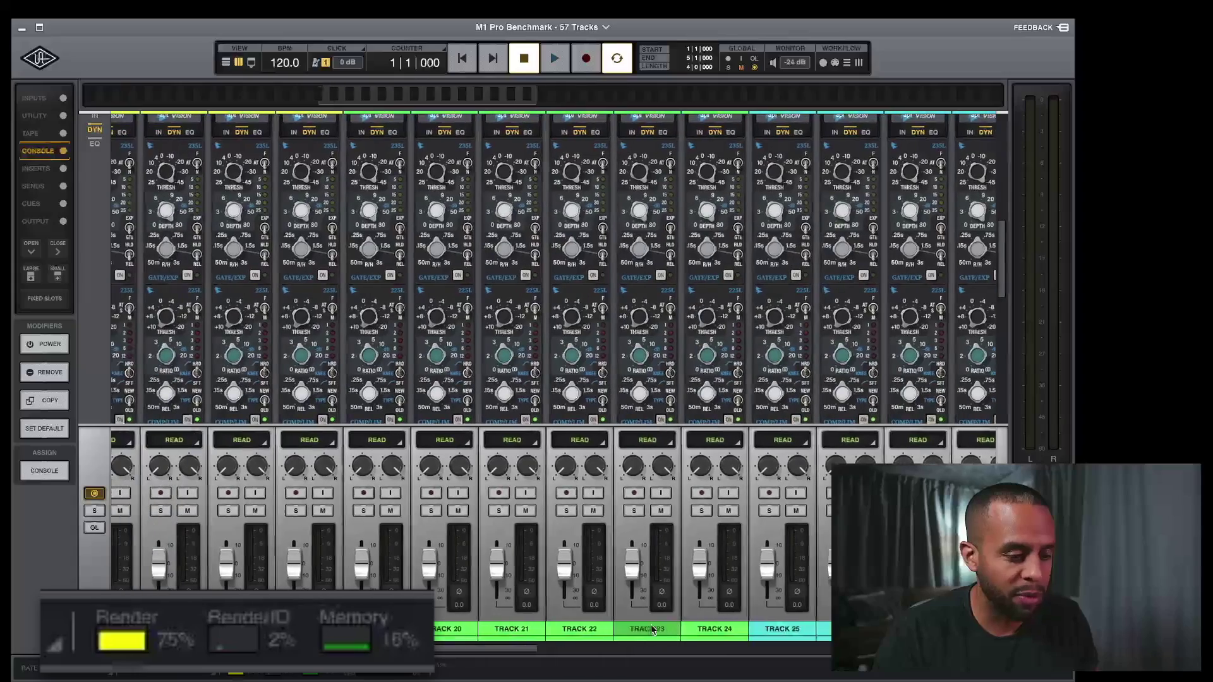
scroll(652, 628, "left", 12)
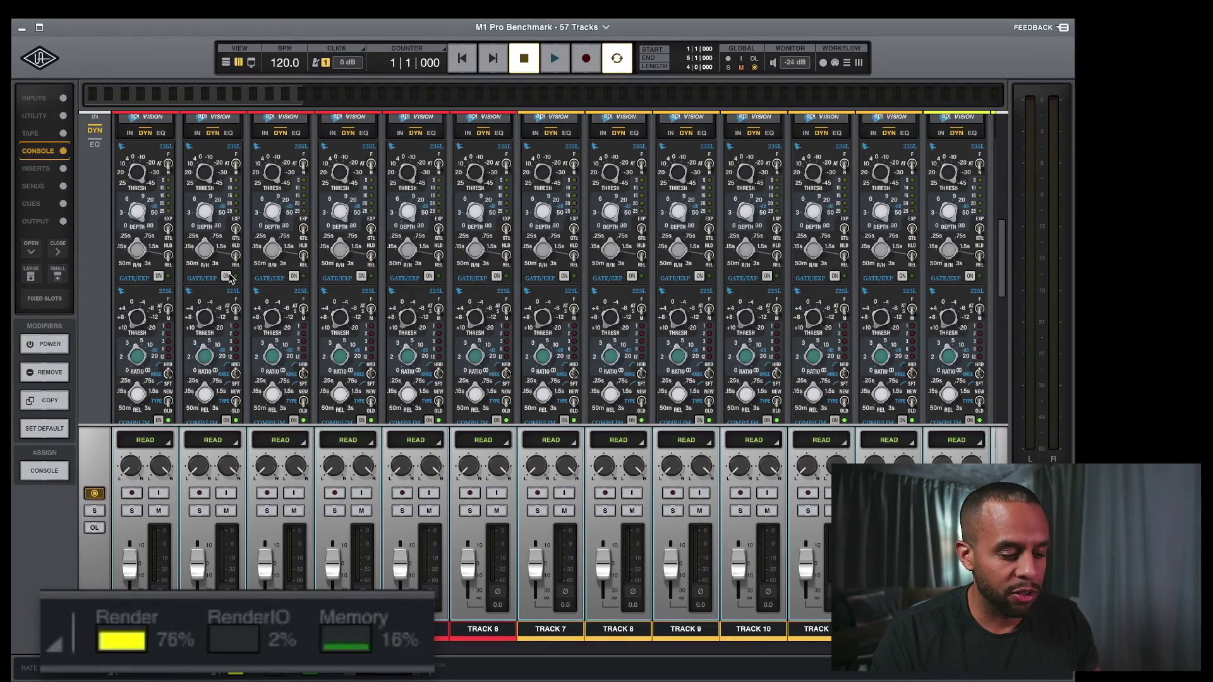
Step: Dismiss the app switcher and turn on the gate/expander on Track 2's API Vision strip
key("super+Tab")
key("super+Tab")
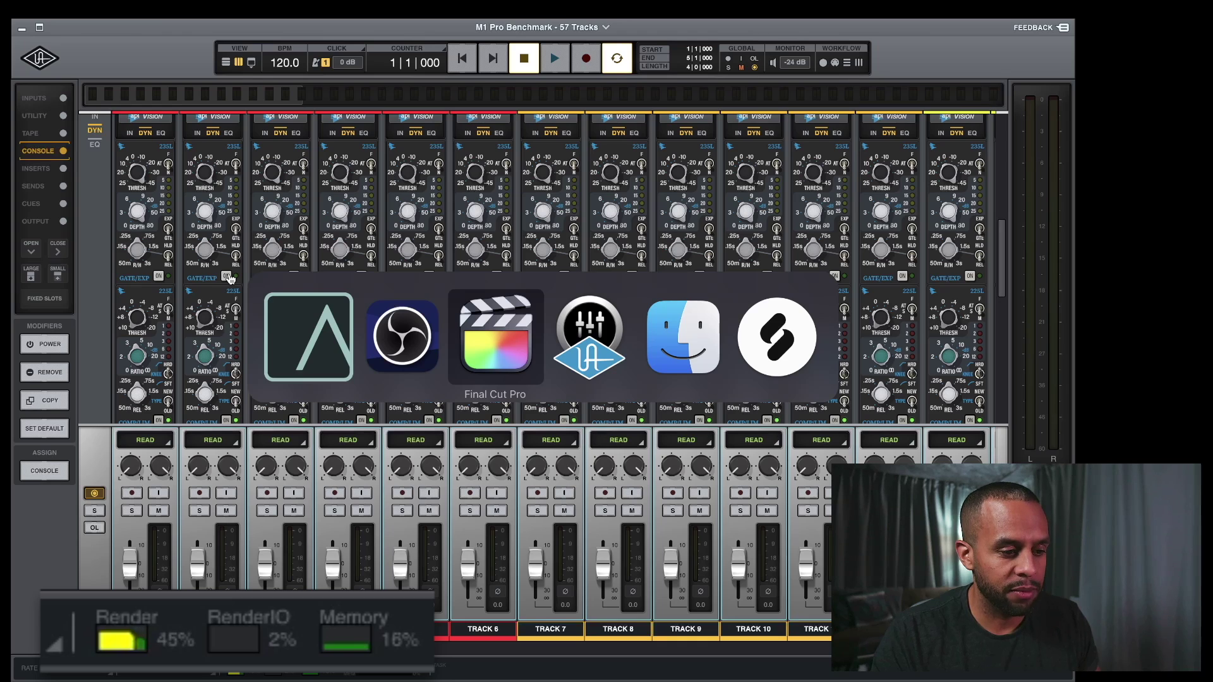
key("Escape")
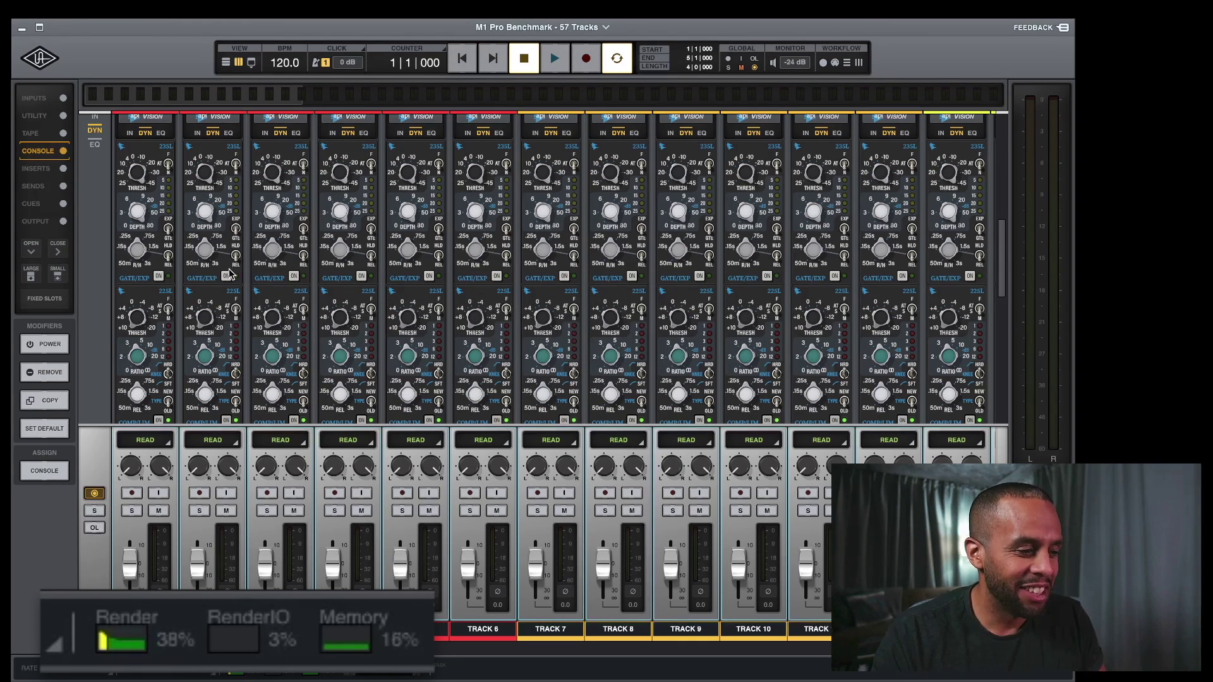
left_click(227, 277)
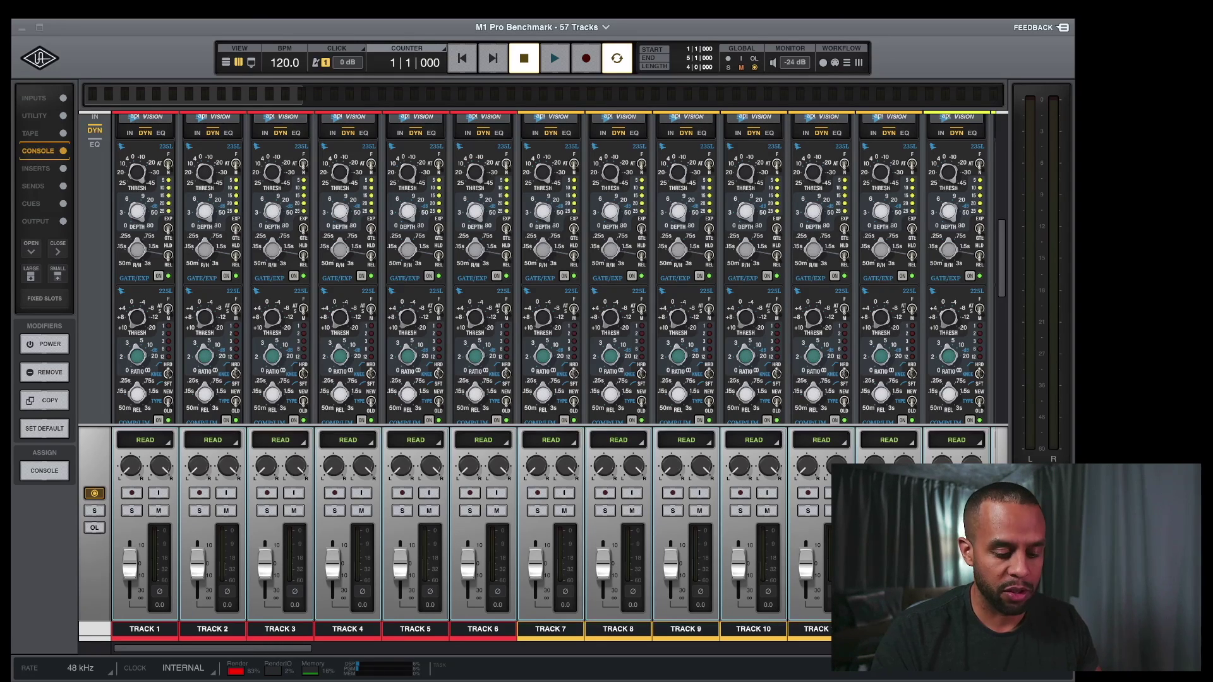
Step: In Tracks view, toggle Track 1's gate/expander off and back on in the inspector
key("super+equal")
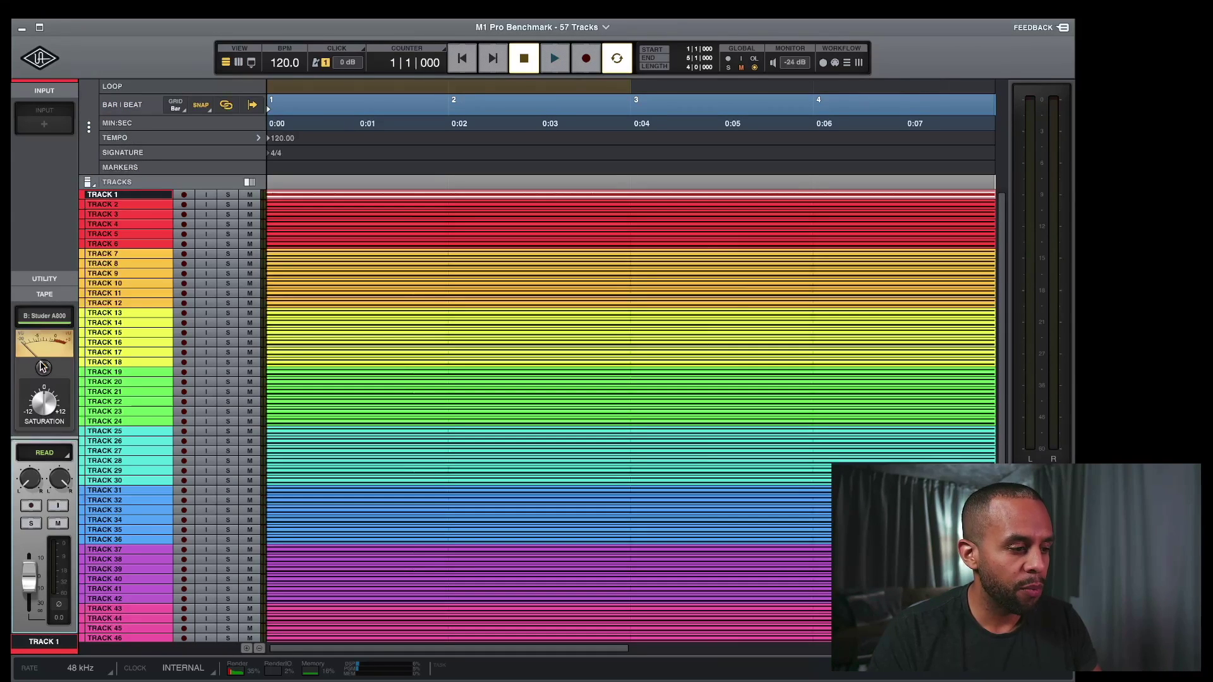
scroll(34, 360, "down", 10)
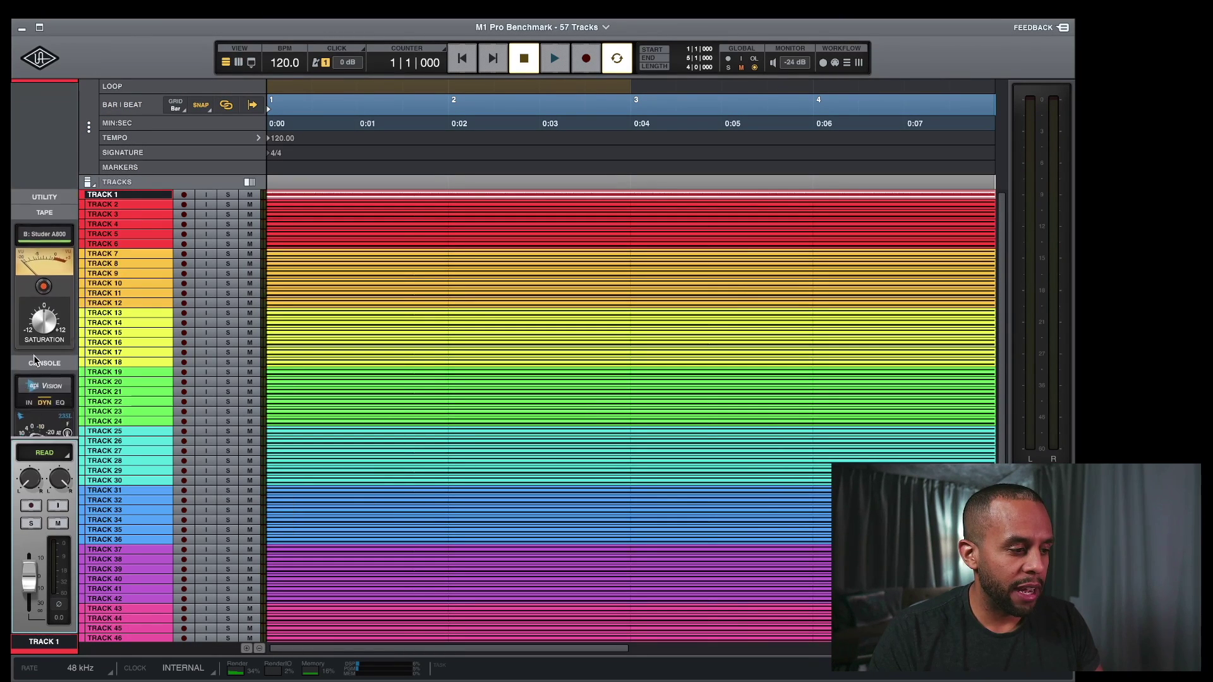
scroll(35, 360, "up", 2)
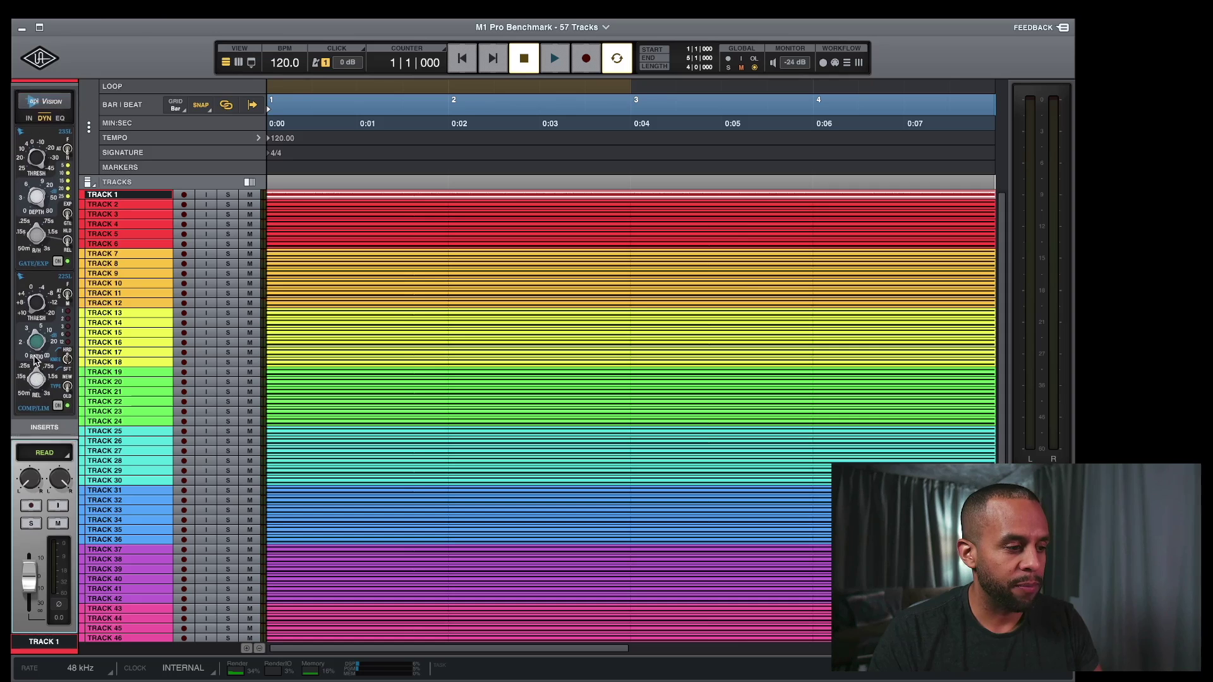
scroll(35, 360, "up", 2)
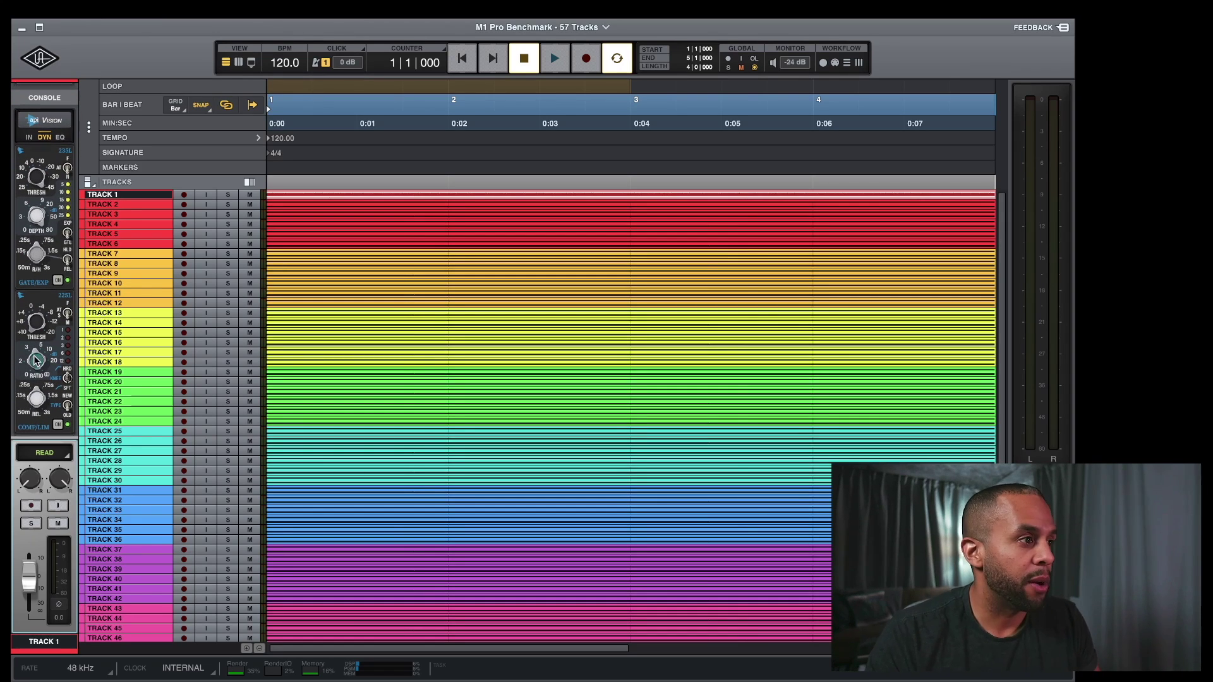
left_click(62, 288)
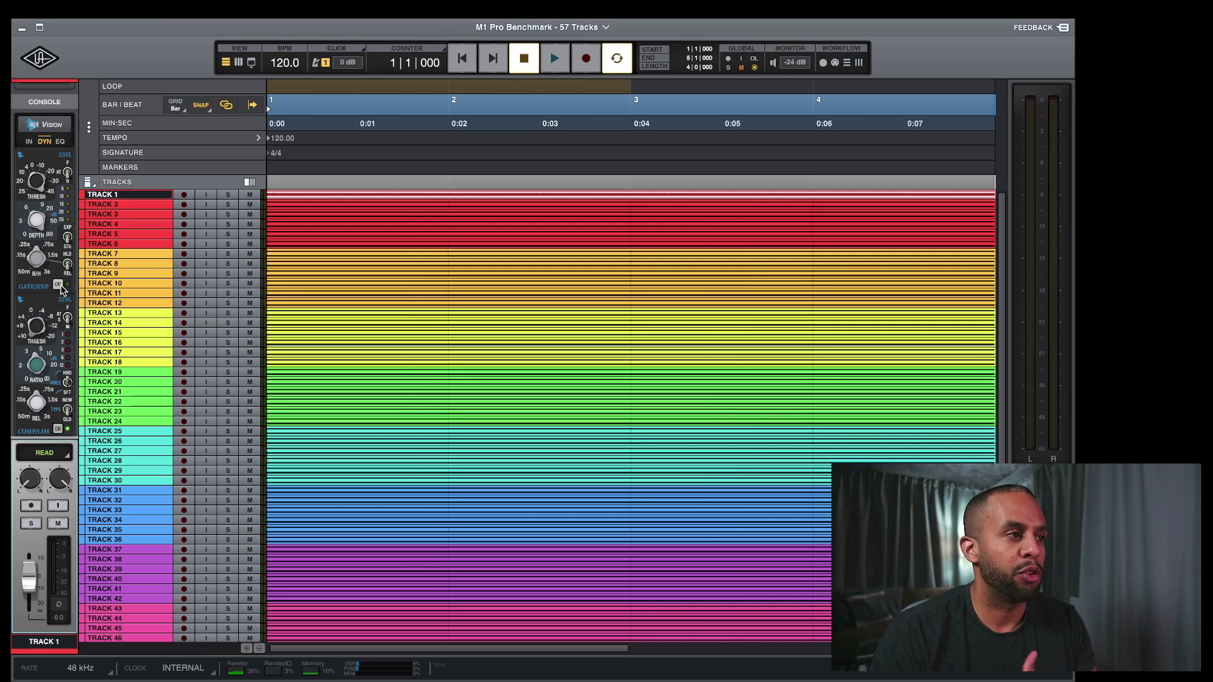
left_click(59, 286)
left_click(58, 285)
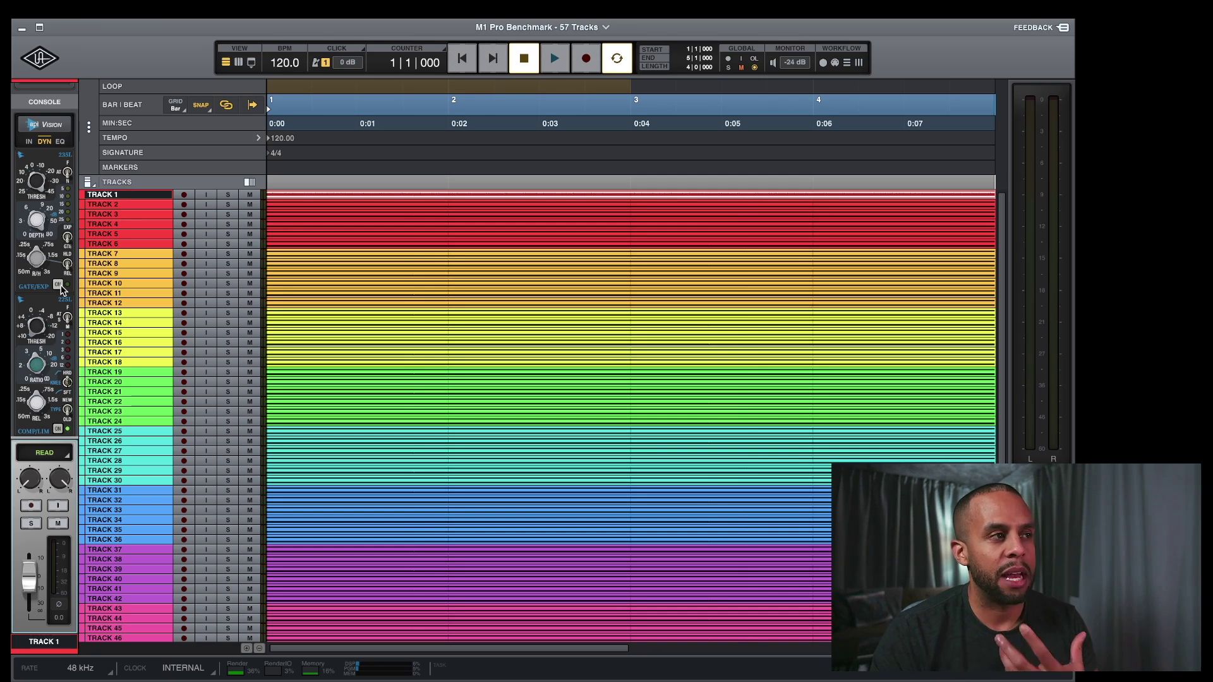
Step: Step Track 1's strip through IN and DYN to its EQ section, then return to Console view
left_click(29, 142)
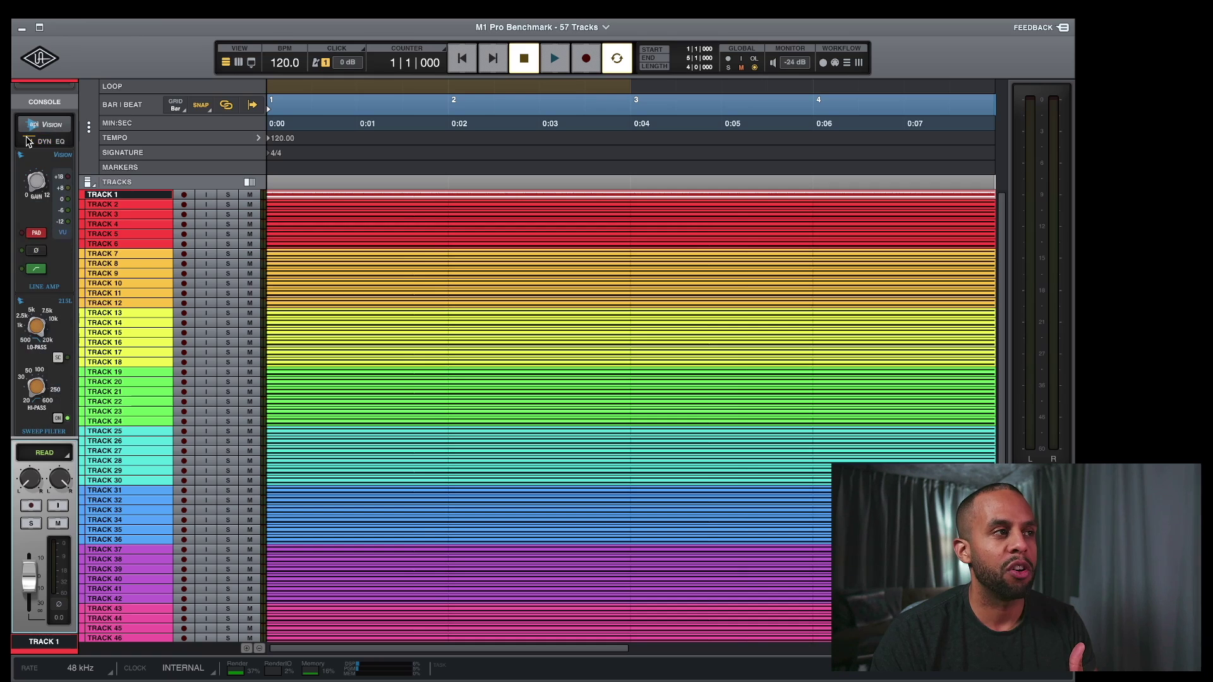
left_click(44, 141)
left_click(64, 142)
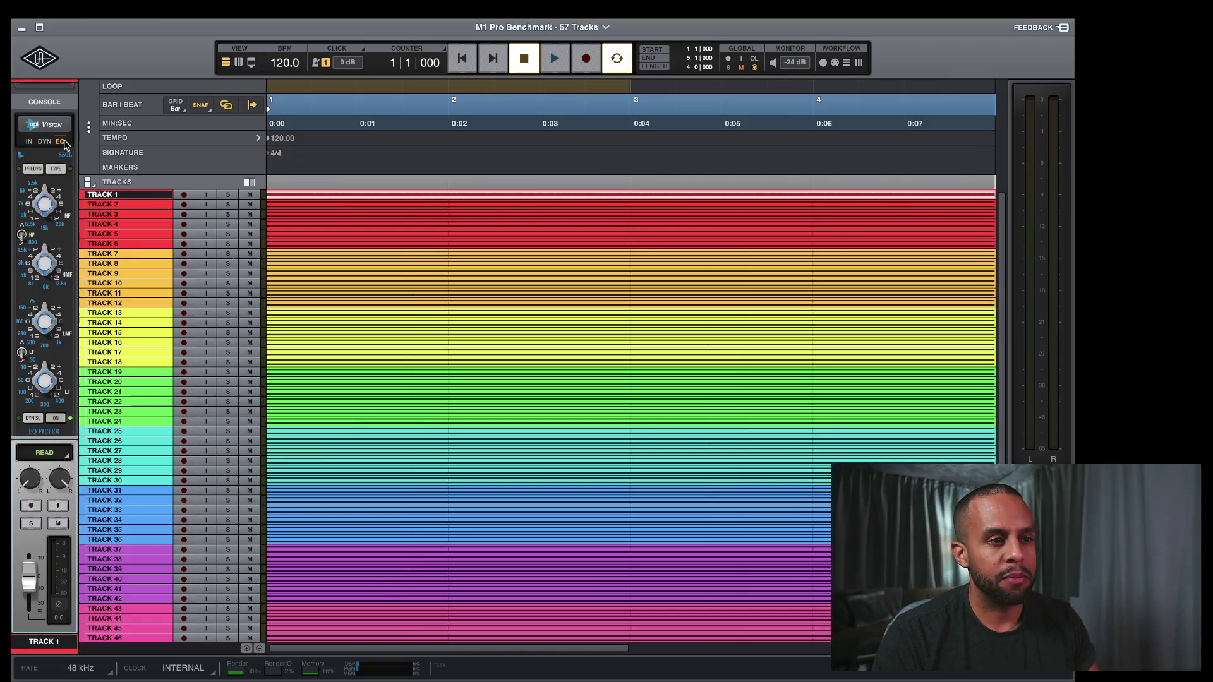
key("super+equal")
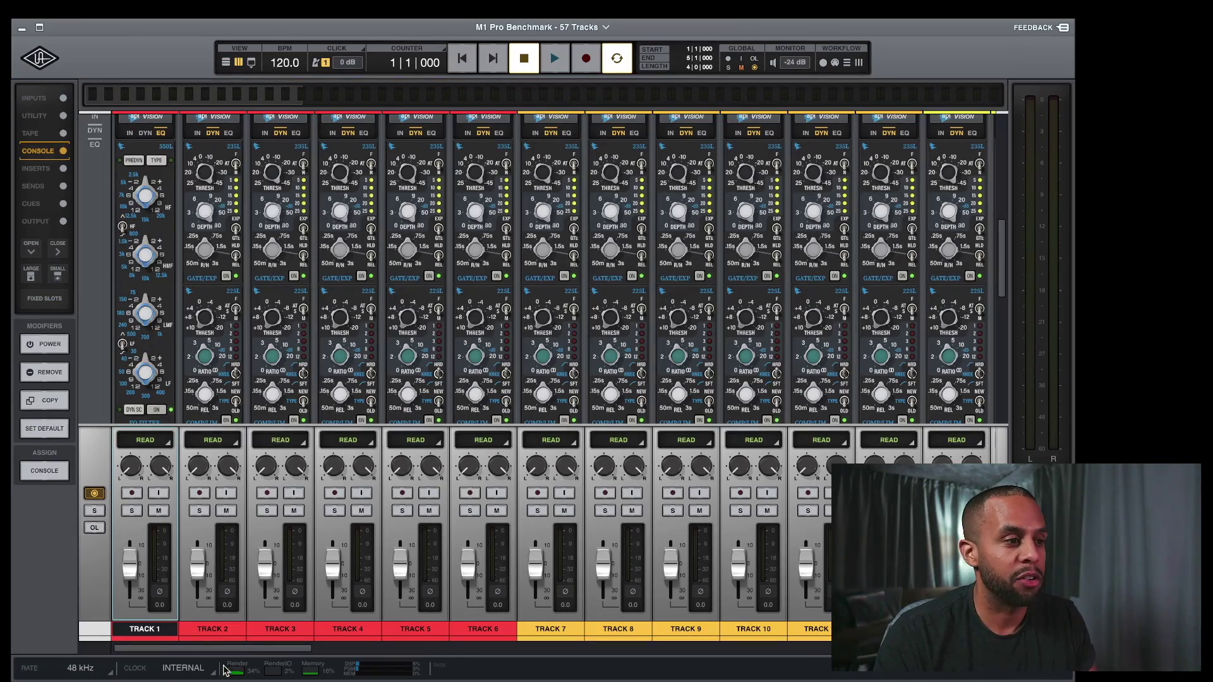
Step: Show the API Vision input section (gain, pad, line amp, 215L sweep filter) on every channel strip
scroll(389, 630, "right", 15)
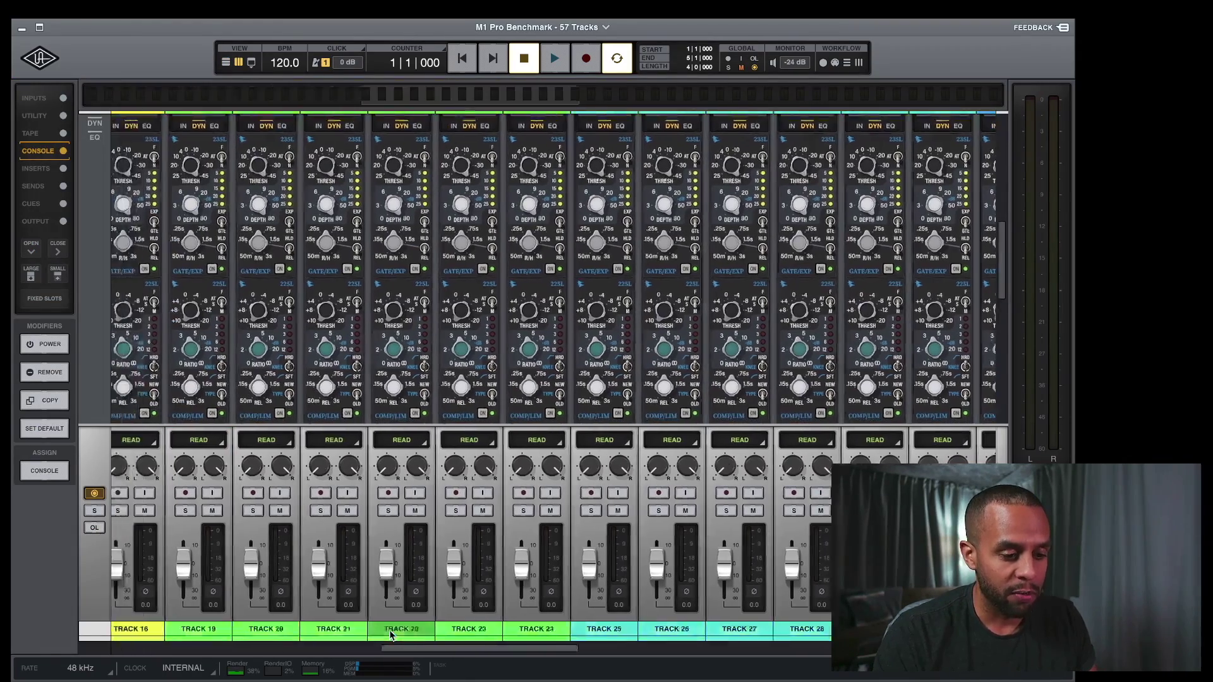
scroll(632, 631, "right", 10)
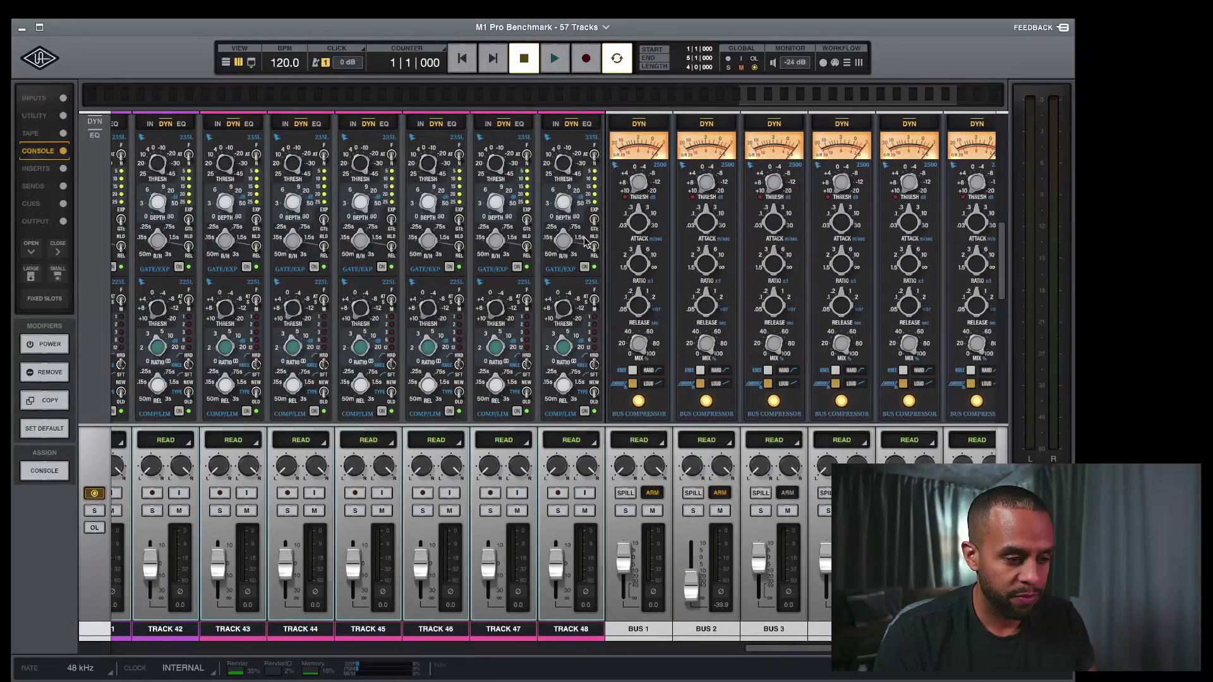
scroll(587, 268, "left", 10)
scroll(586, 268, "left", 2)
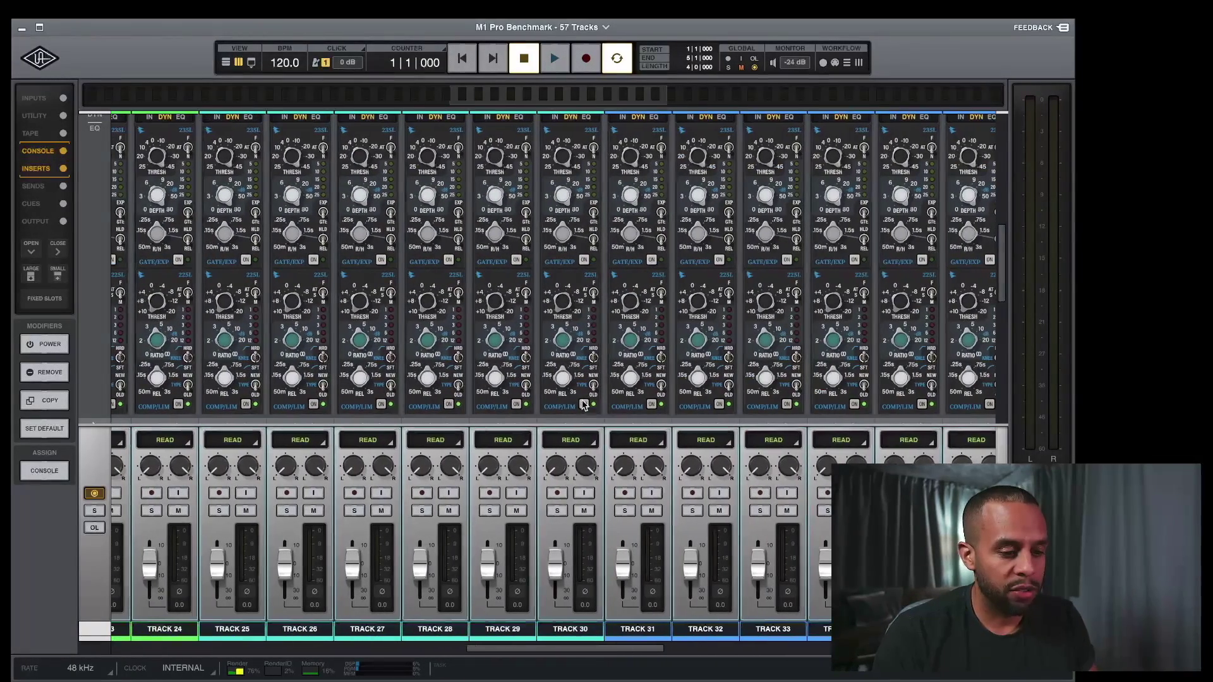
scroll(564, 280, "up", 8)
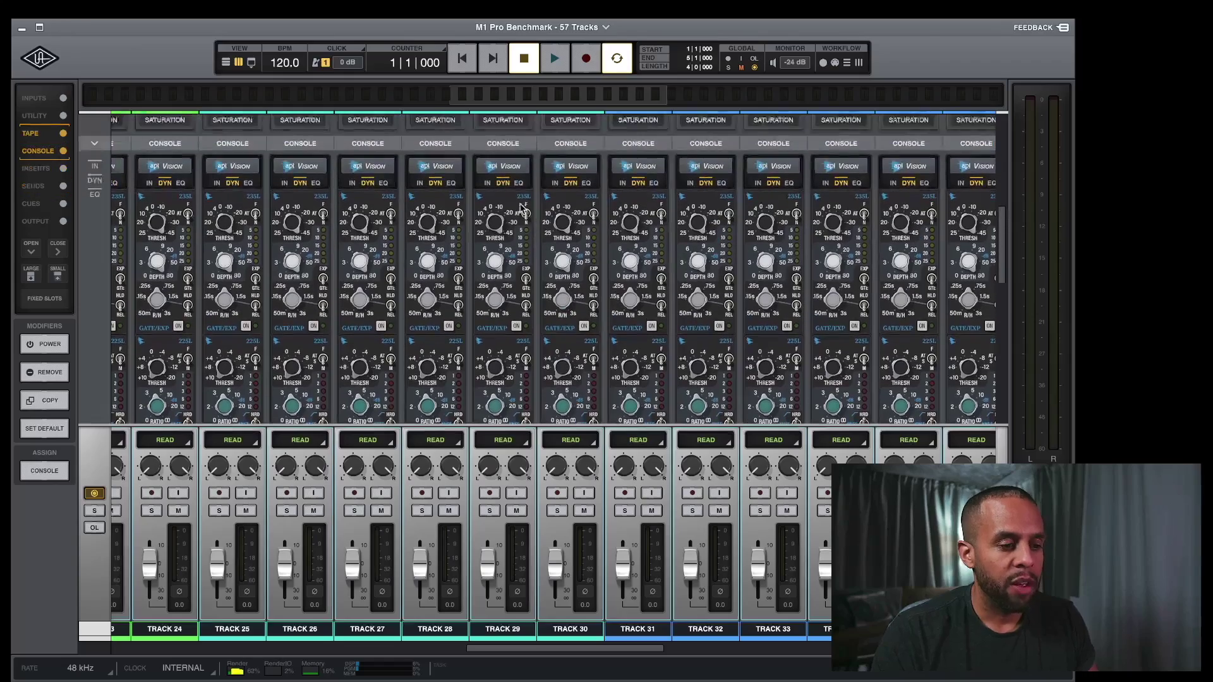
scroll(526, 278, "down", 3)
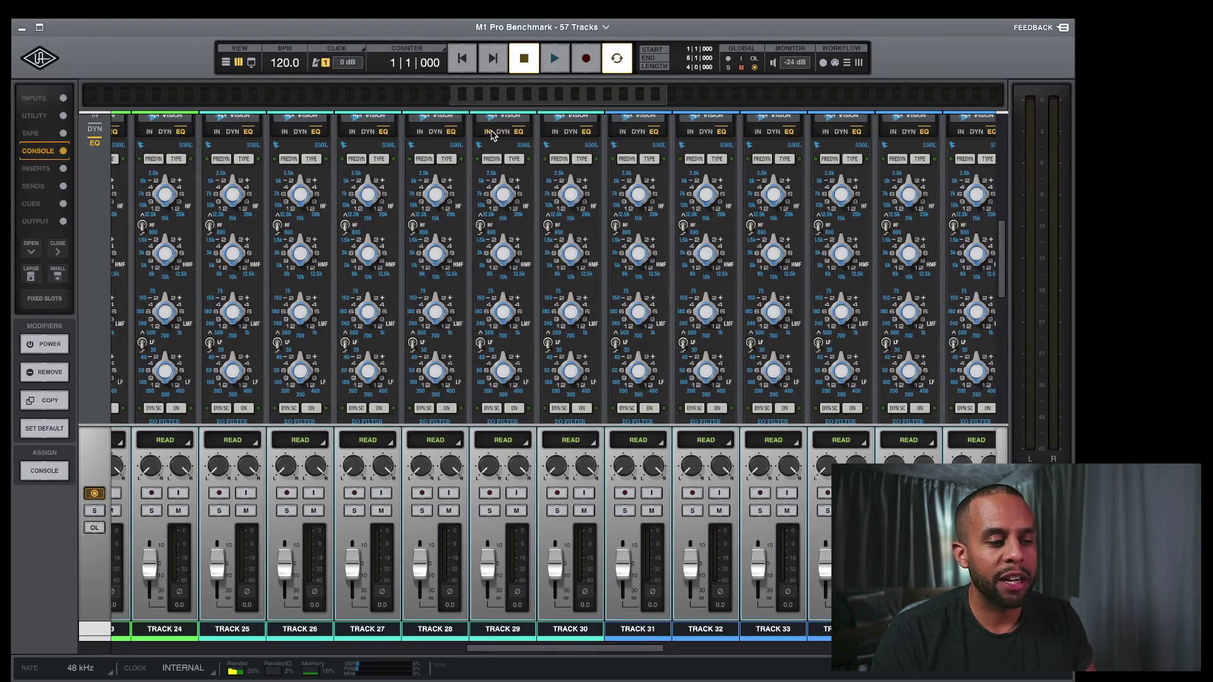
left_click(488, 131)
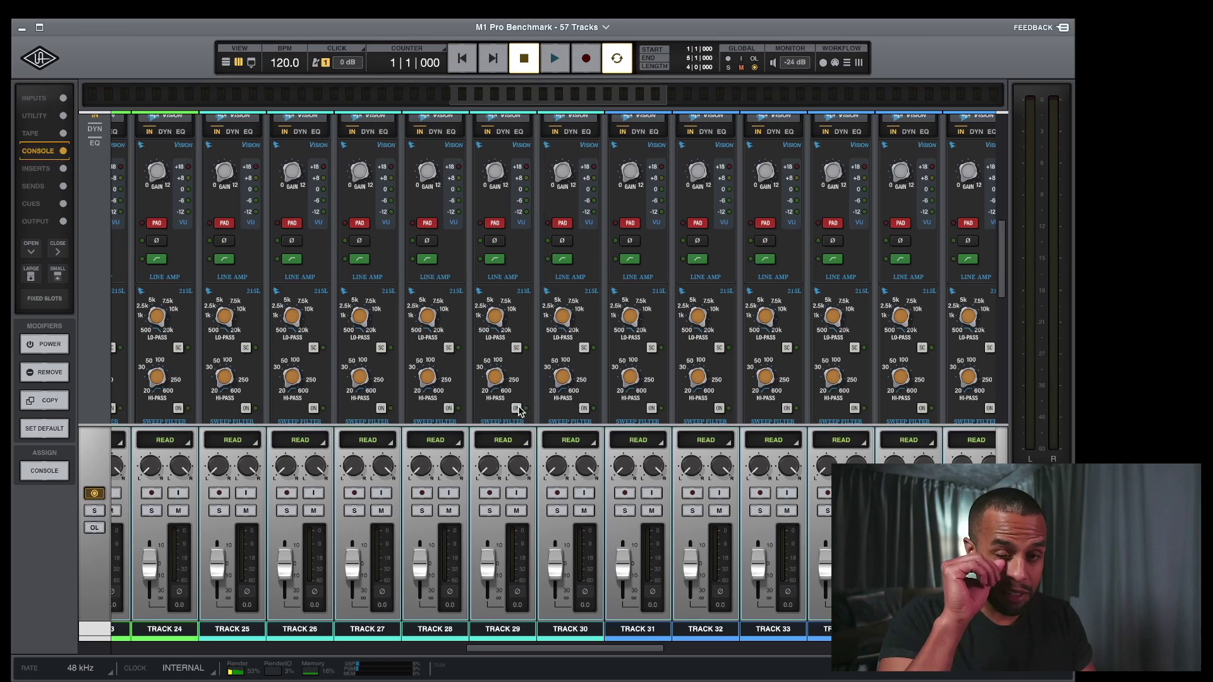